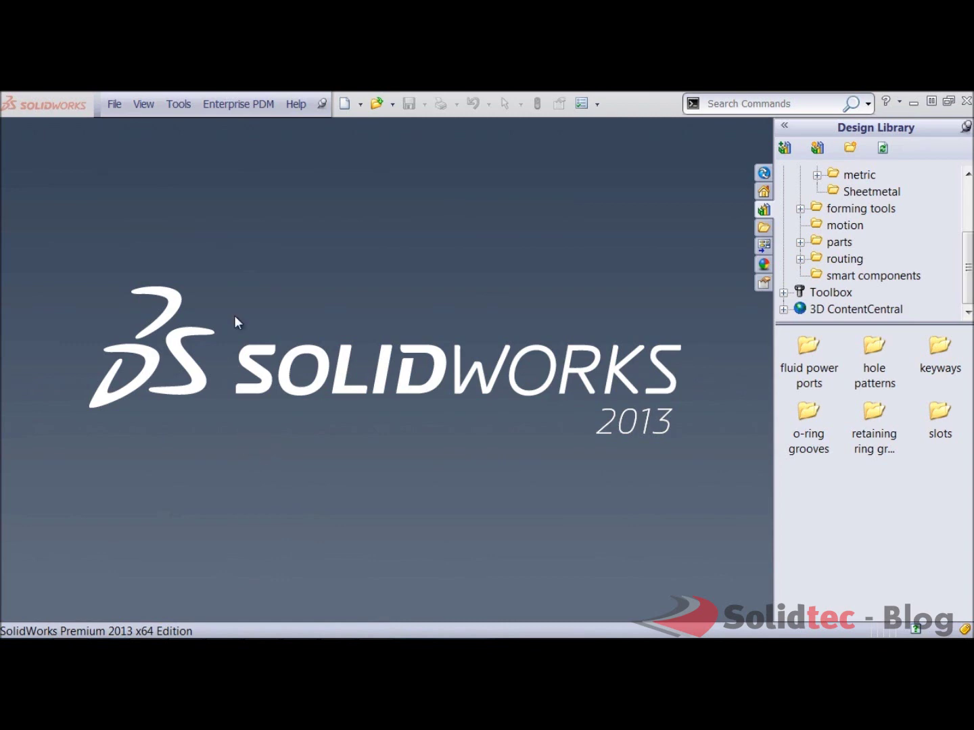
Step: Create a new part document
left_click(115, 106)
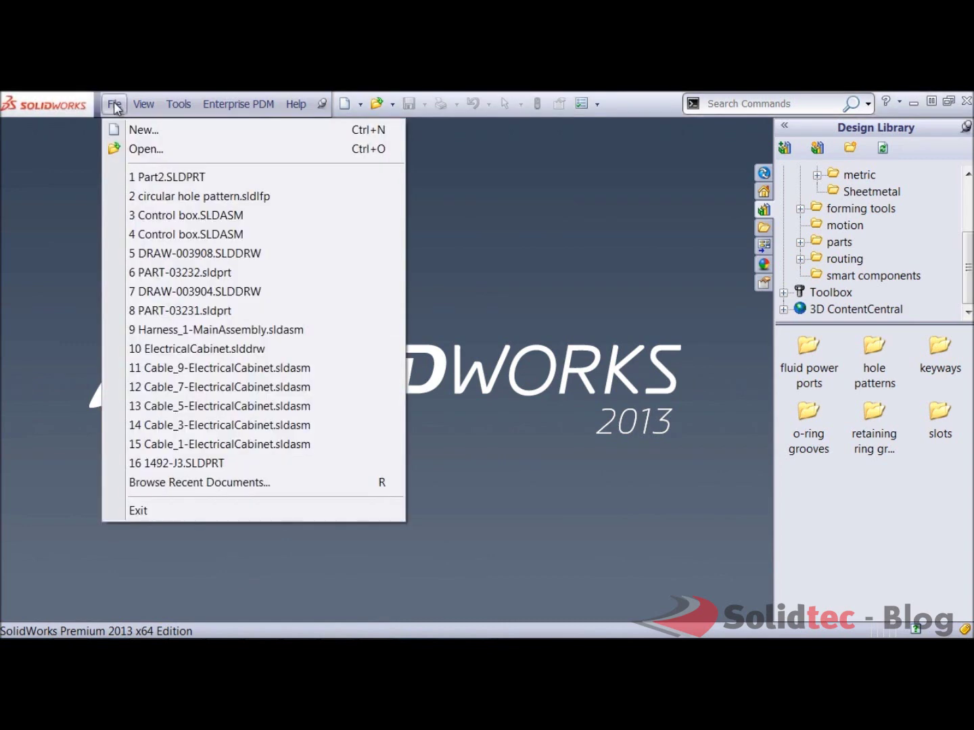
left_click(131, 133)
left_click(258, 238)
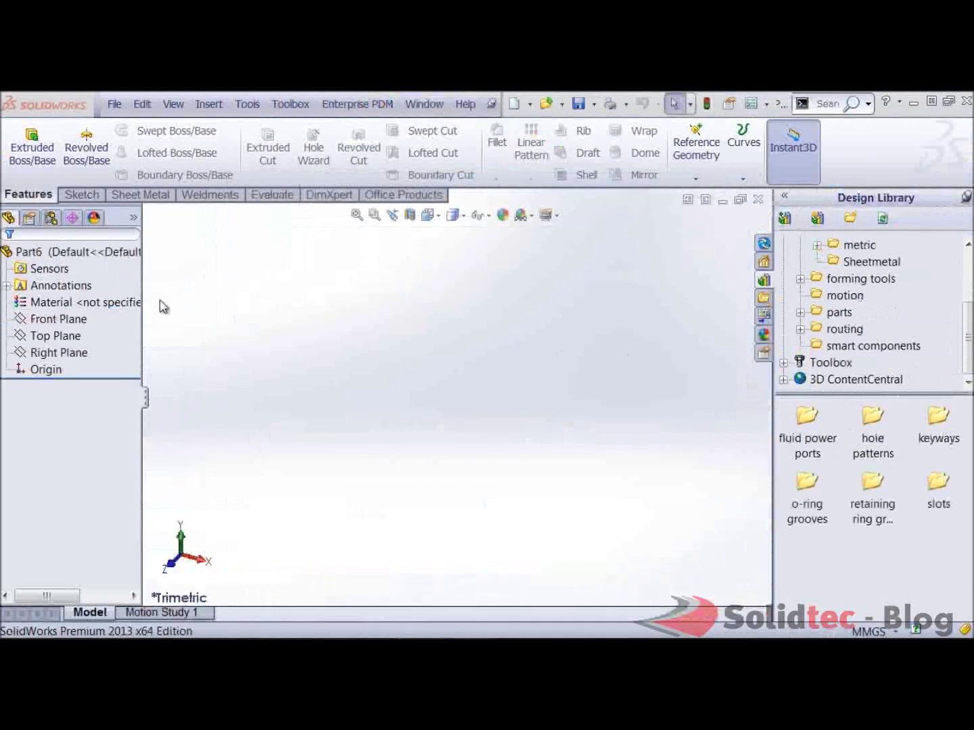
Step: Sketch a center rectangle about 198 mm wide and 142 mm high on the Front Plane, centered on the origin
left_click(76, 323)
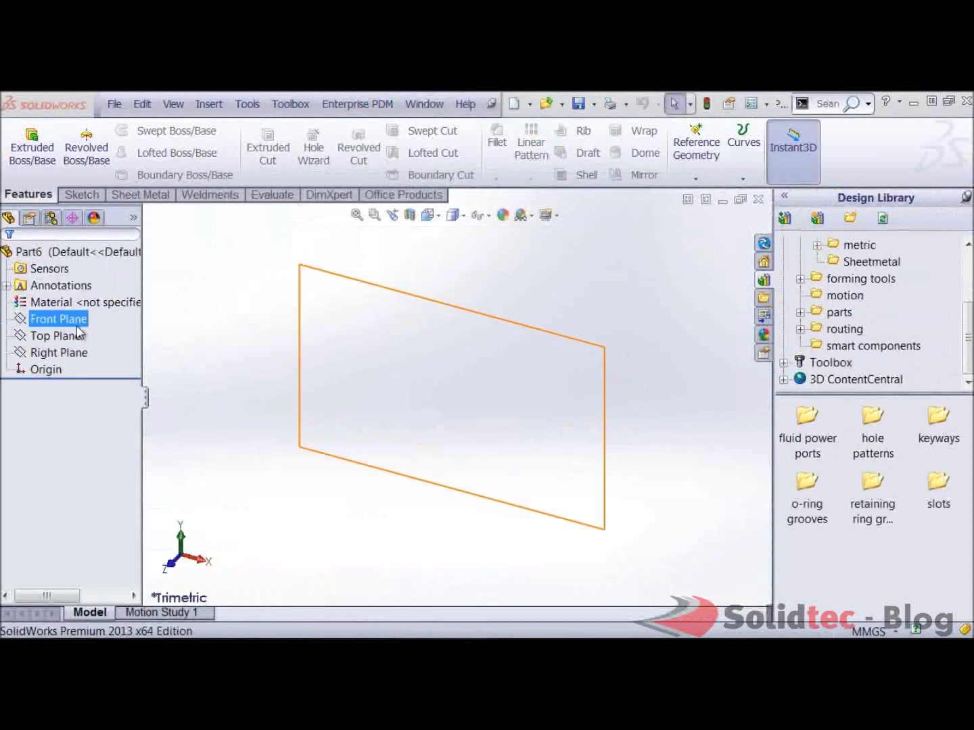
left_click(82, 301)
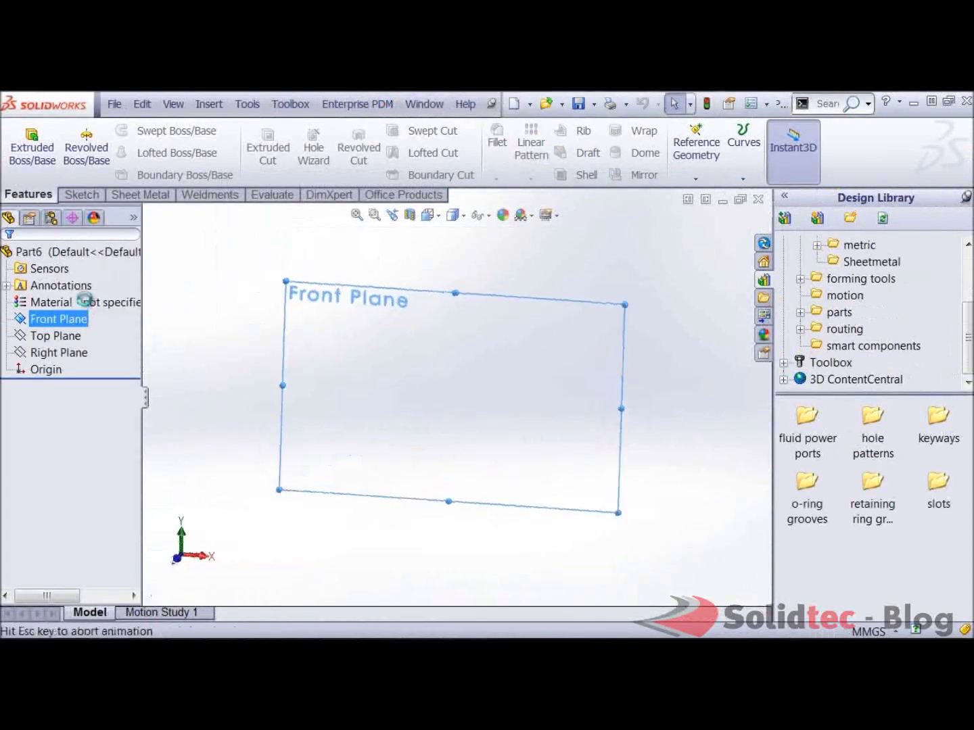
left_click(113, 152)
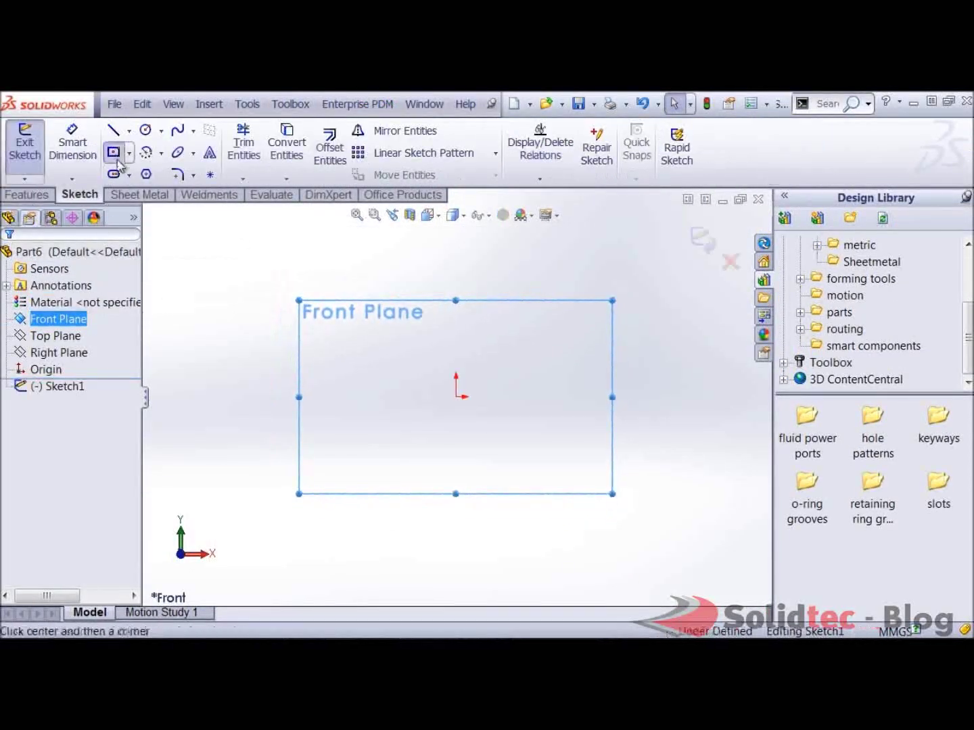
left_click(457, 397)
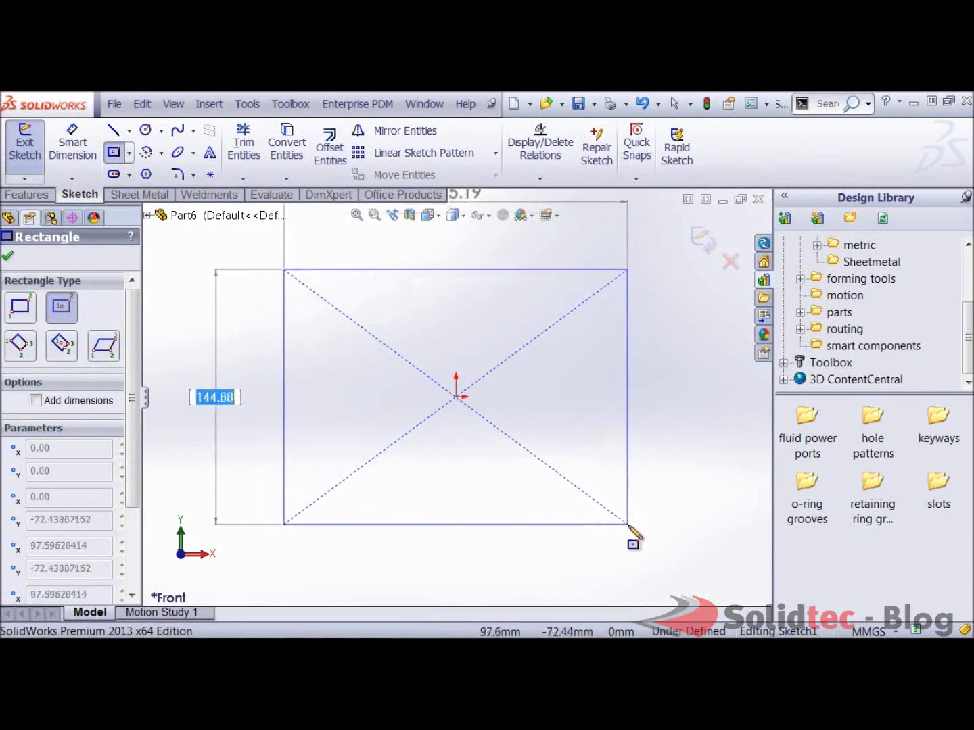
left_click(630, 522)
Step: Dimension the rectangle to 200 mm high and 500 mm wide
key("d")
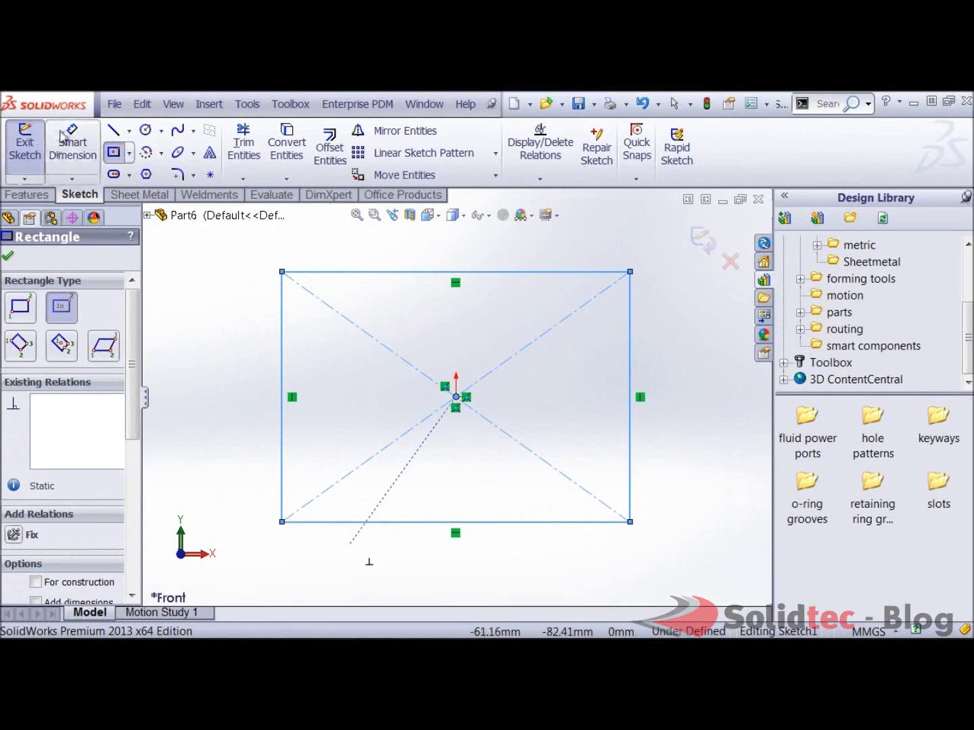
left_click(283, 343)
left_click(228, 367)
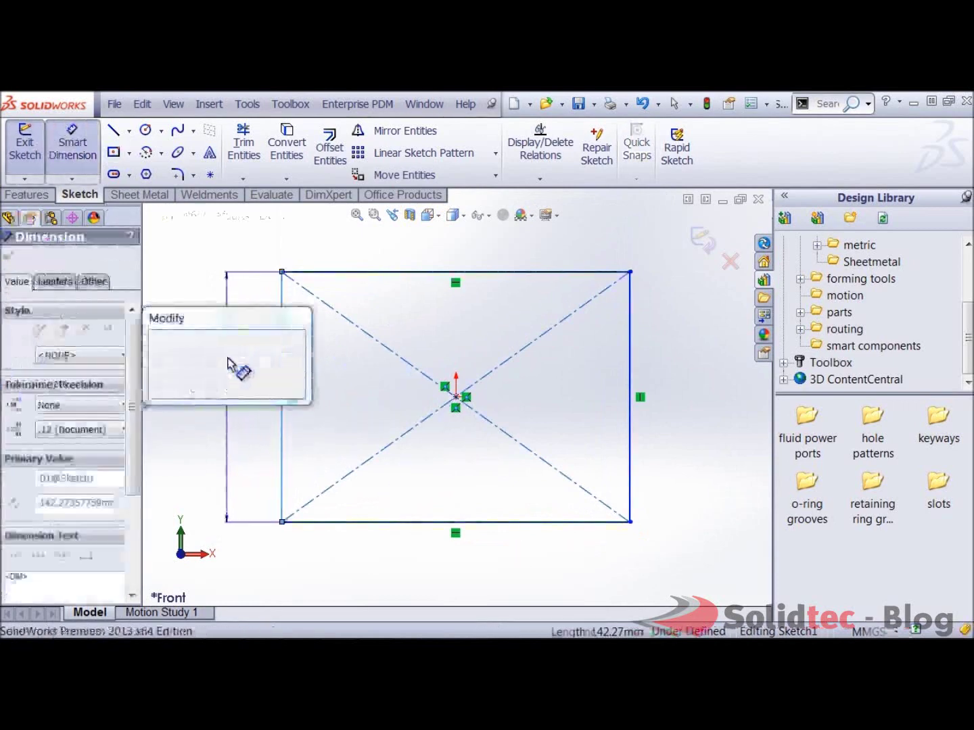
type("200")
key("Return")
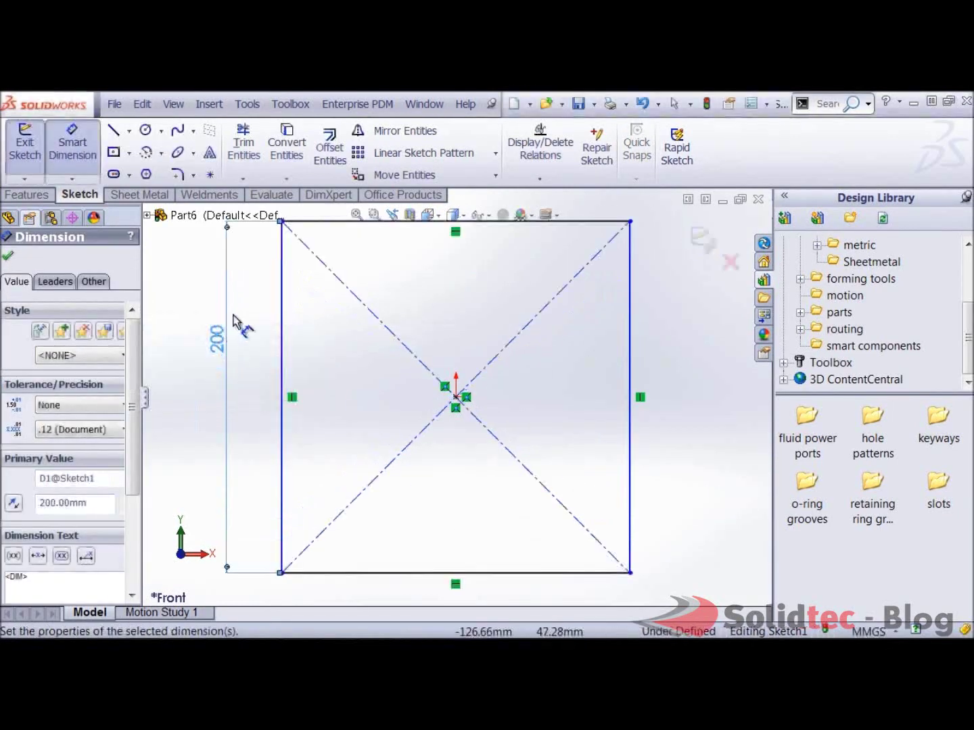
left_click(397, 574)
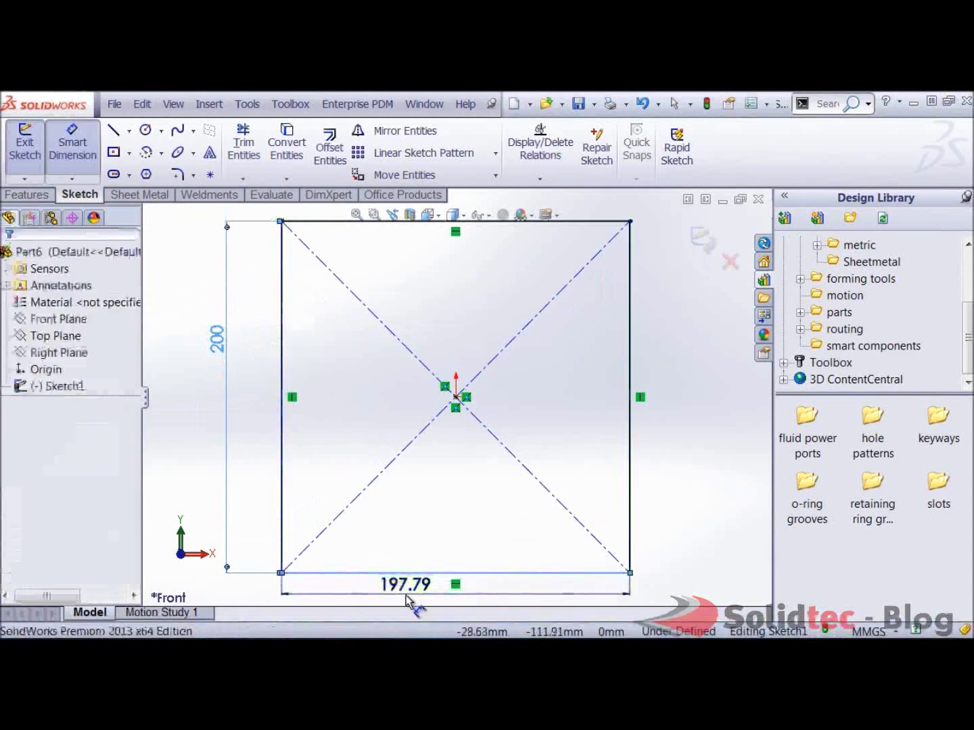
left_click(404, 597)
type("500")
key("Return")
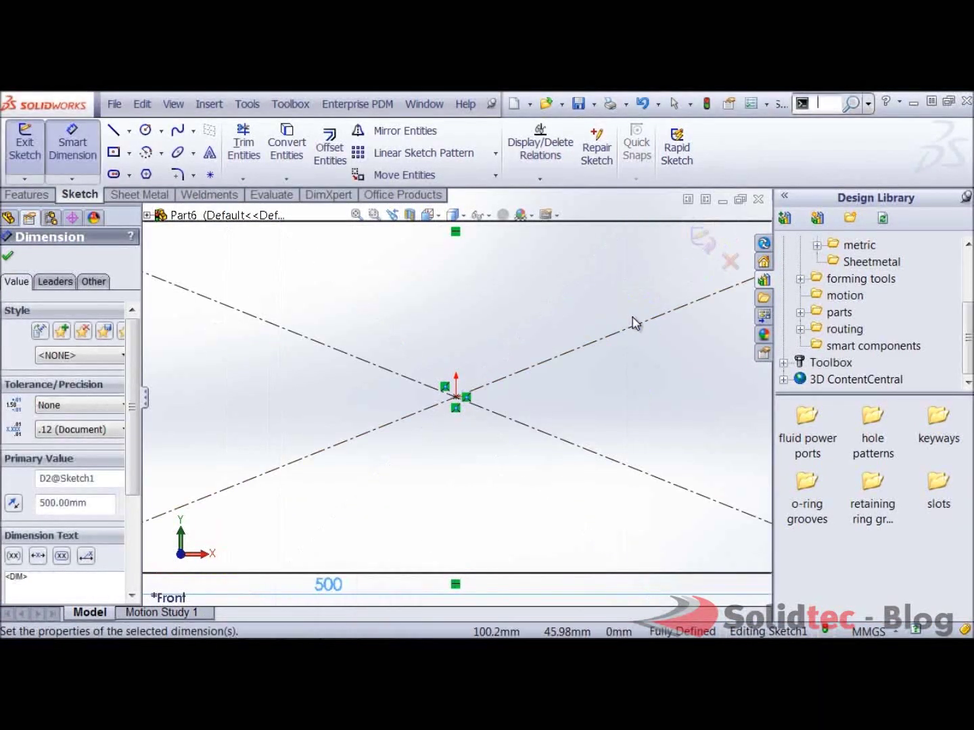
Step: Extrude the rectangle as a solid plate with a blind depth of 10 mm
key("s")
left_click(679, 365)
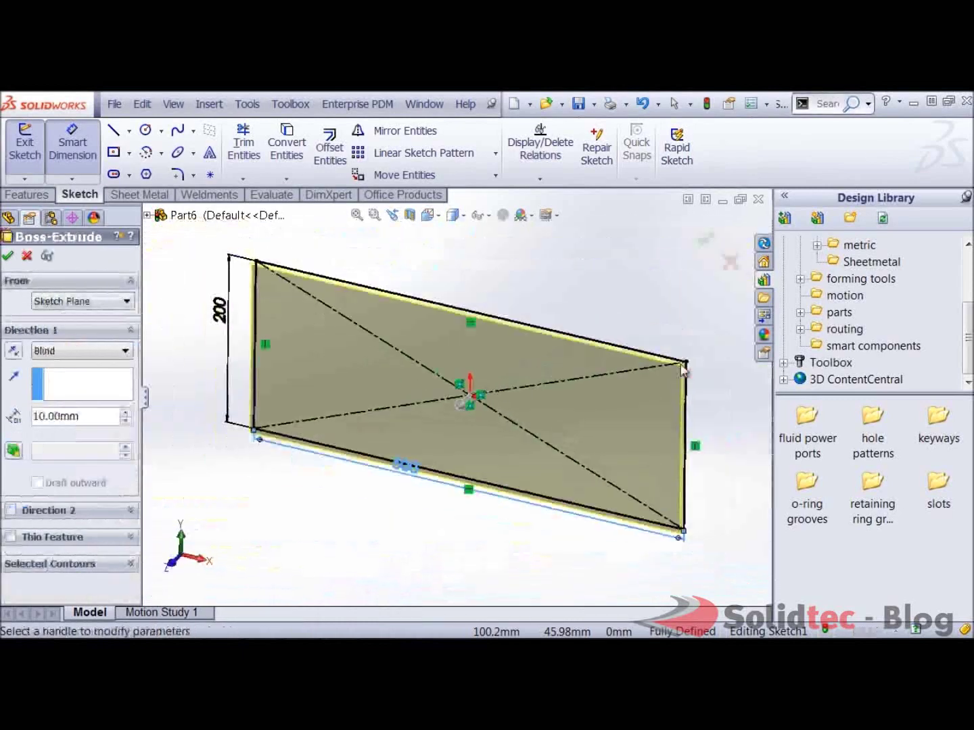
left_click(706, 239)
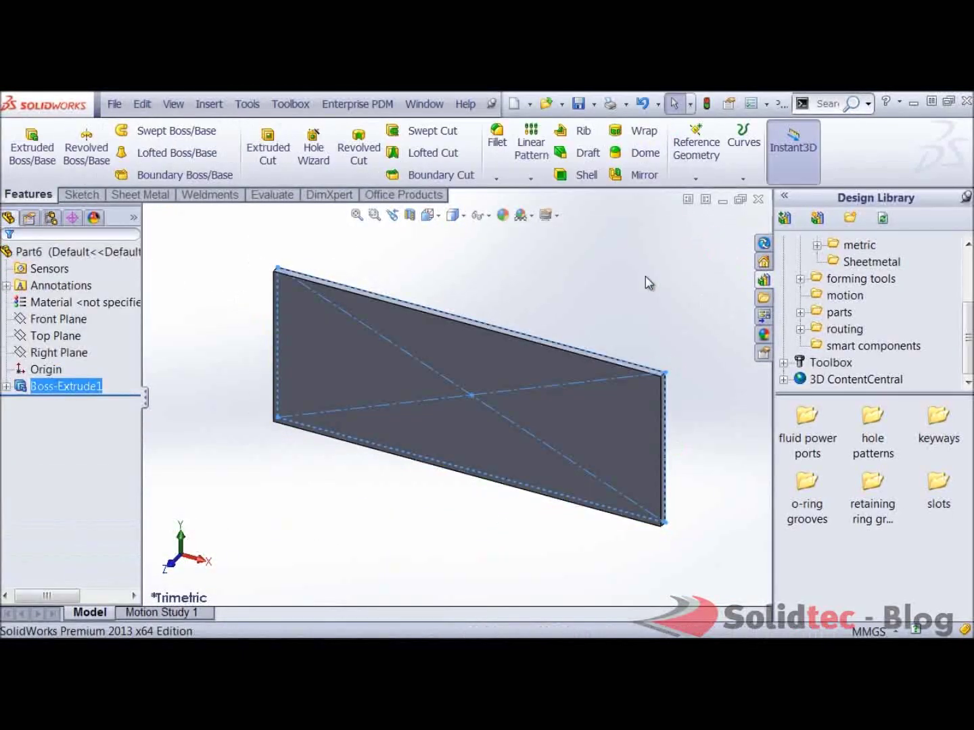
left_click(377, 550)
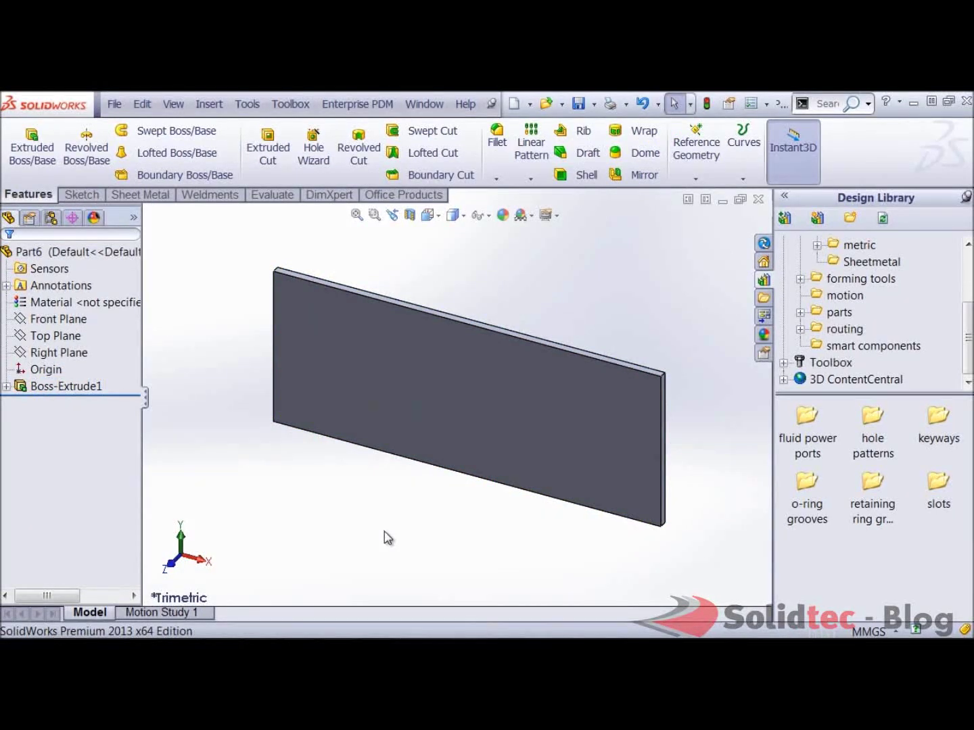
Step: Sketch a single point on the plate's front face near its upper-left corner, about 196 mm left and 56 mm above the origin, and close the sketch
left_click(81, 194)
left_click(348, 344)
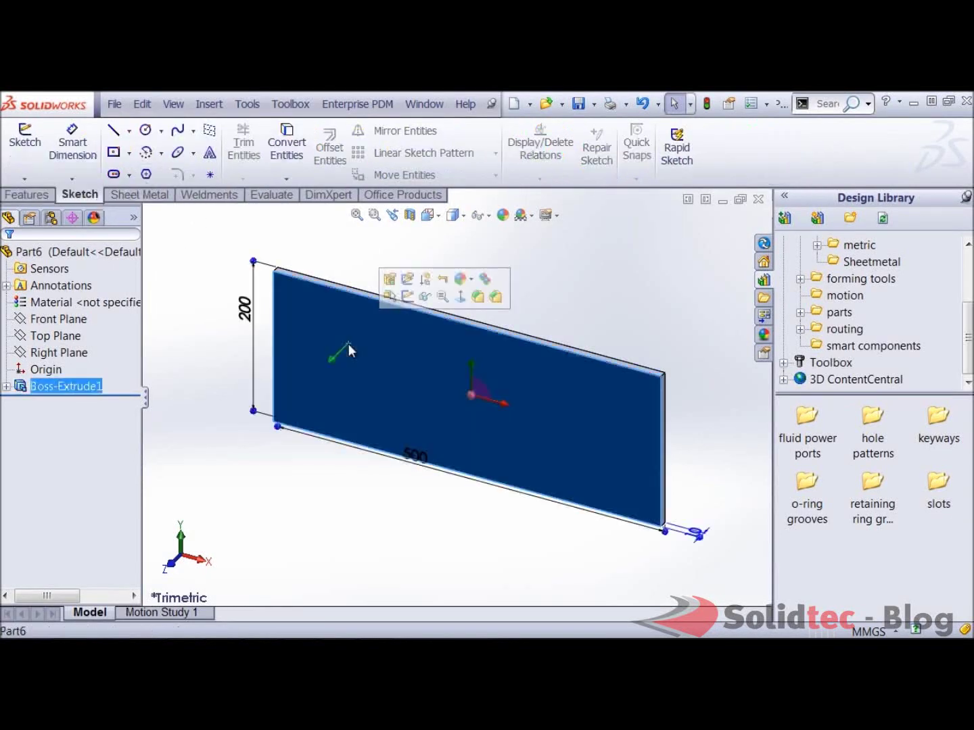
left_click(407, 297)
left_click(211, 175)
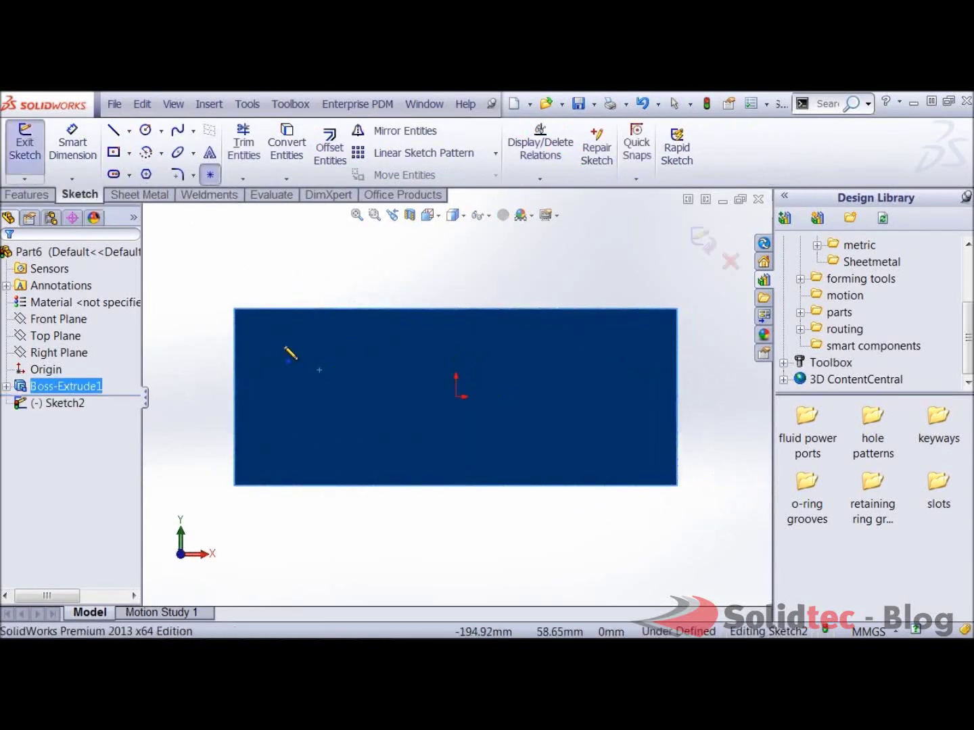
left_click(283, 347)
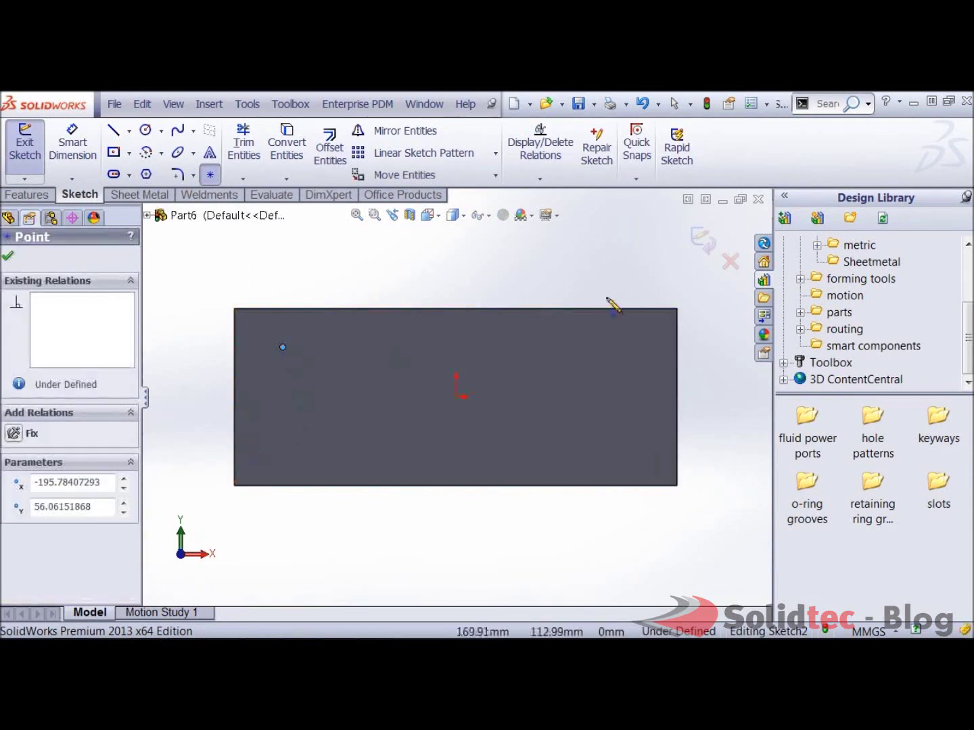
left_click(703, 242)
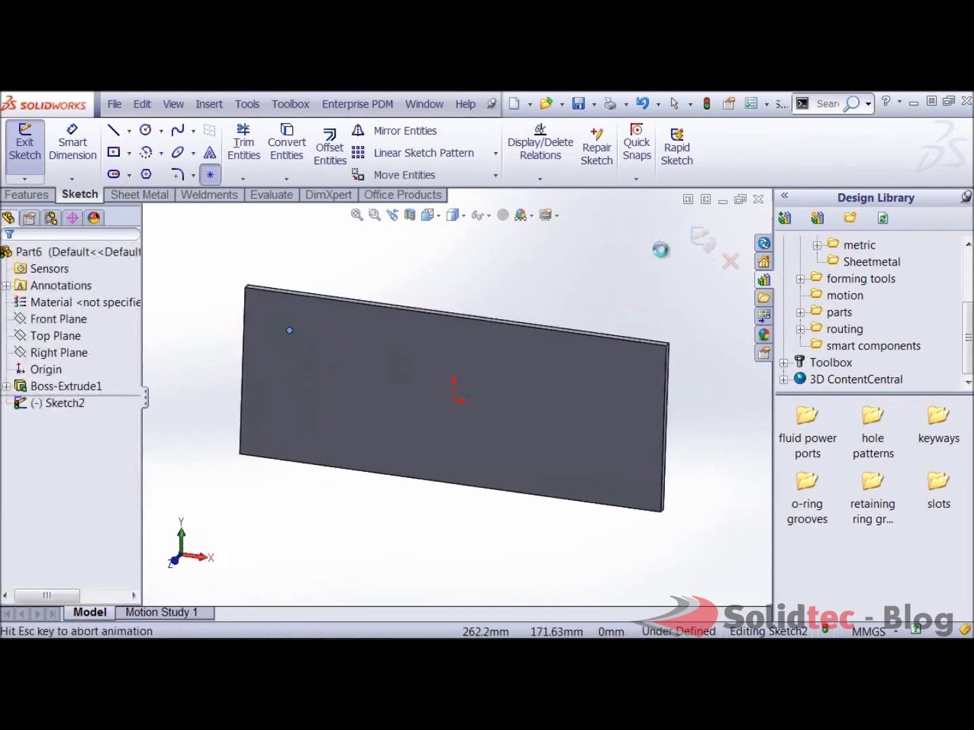
left_click(577, 278)
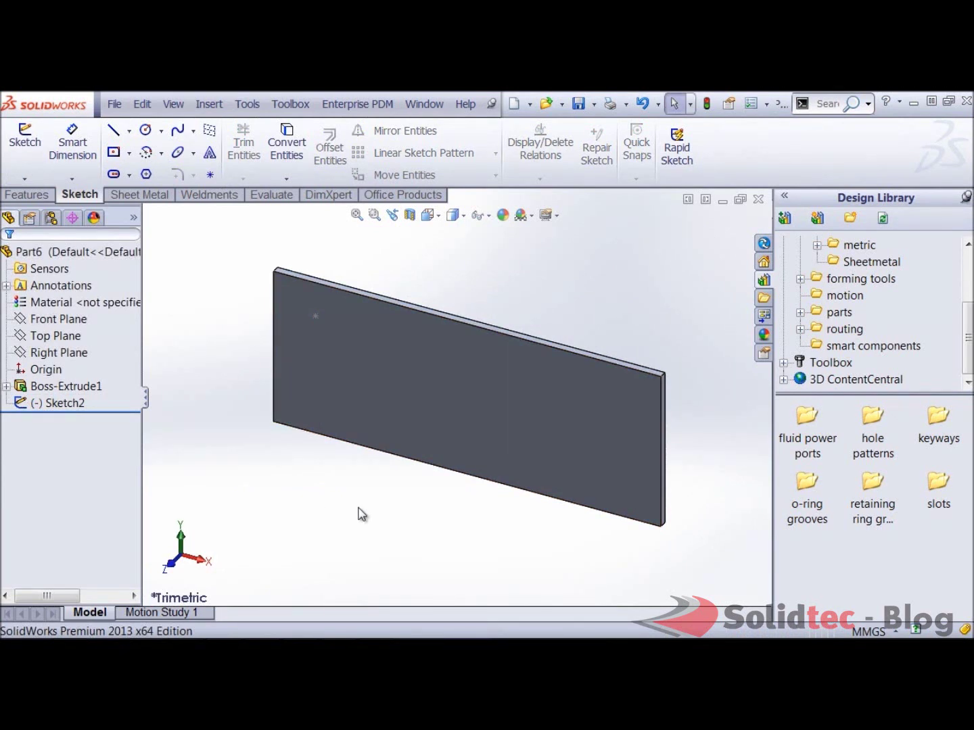
Step: In a new sketch on the front face, draw a horizontal centerpoint slot below the origin, about 105 mm long overall and 31 mm wide
left_click(520, 389)
left_click(581, 338)
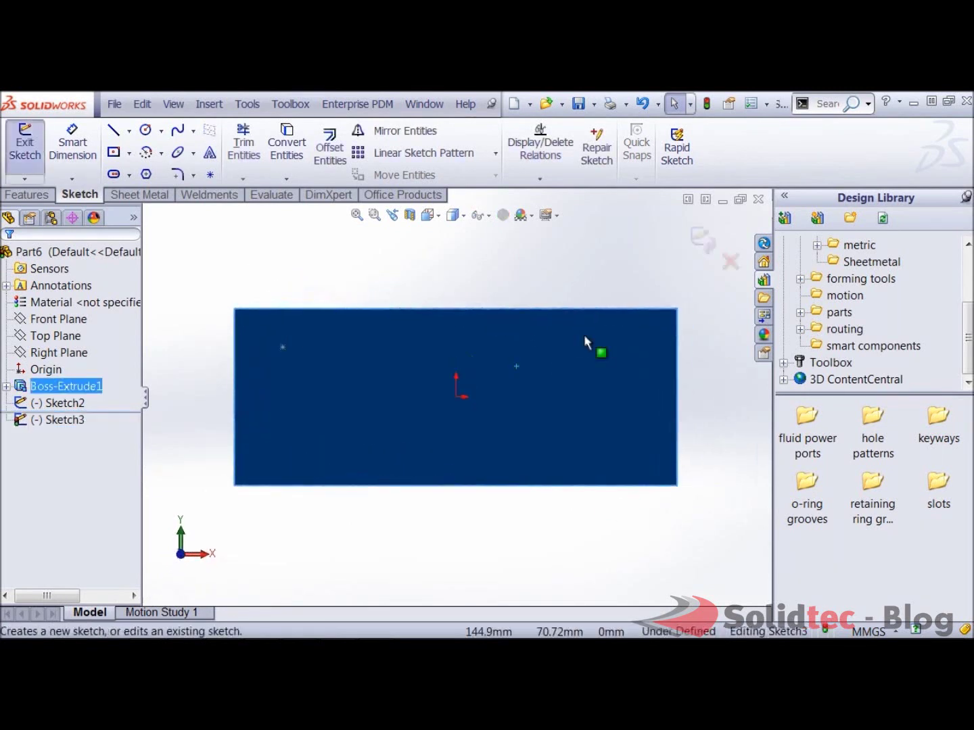
left_click(114, 174)
left_click(456, 440)
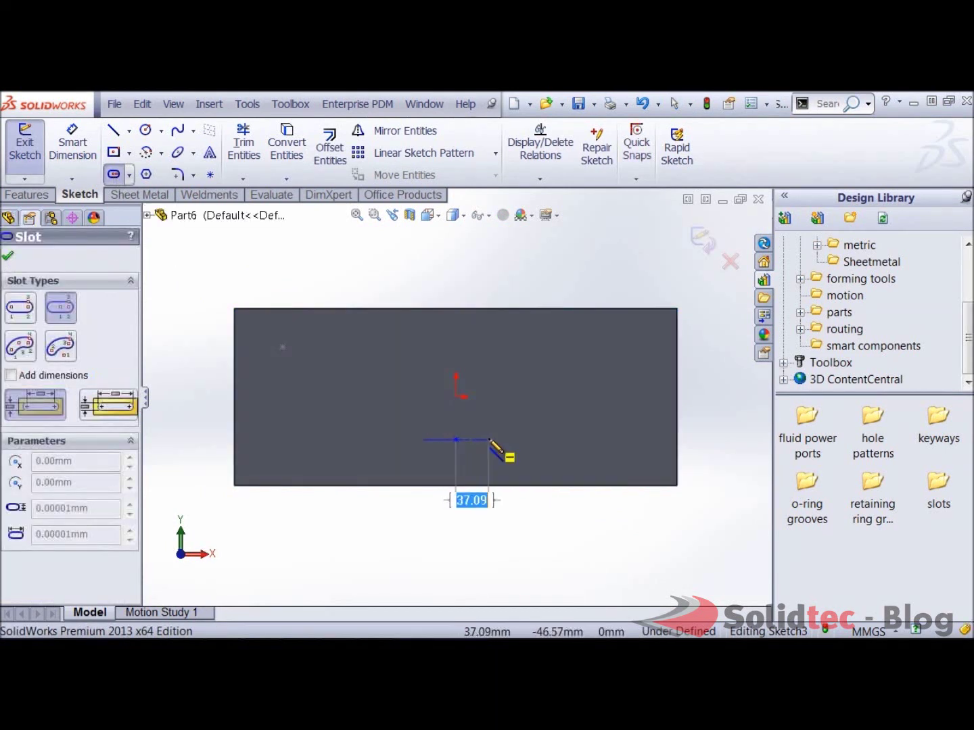
left_click(488, 441)
left_click(496, 454)
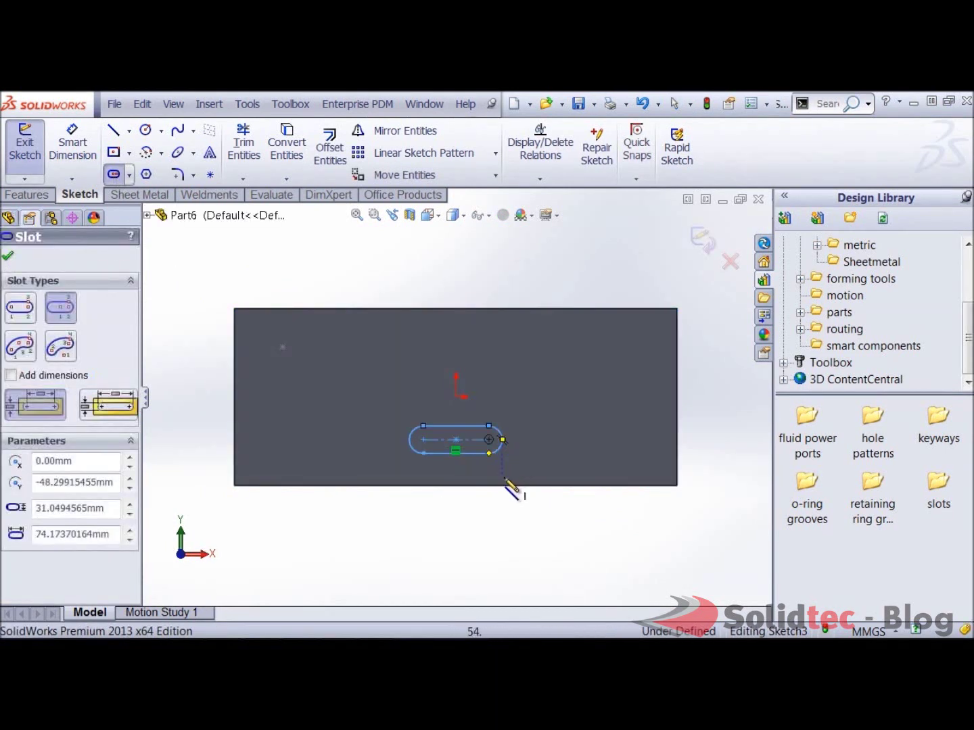
Step: Dimension the slot to 100 mm overall length and 30 mm width
key("s")
left_click(560, 478)
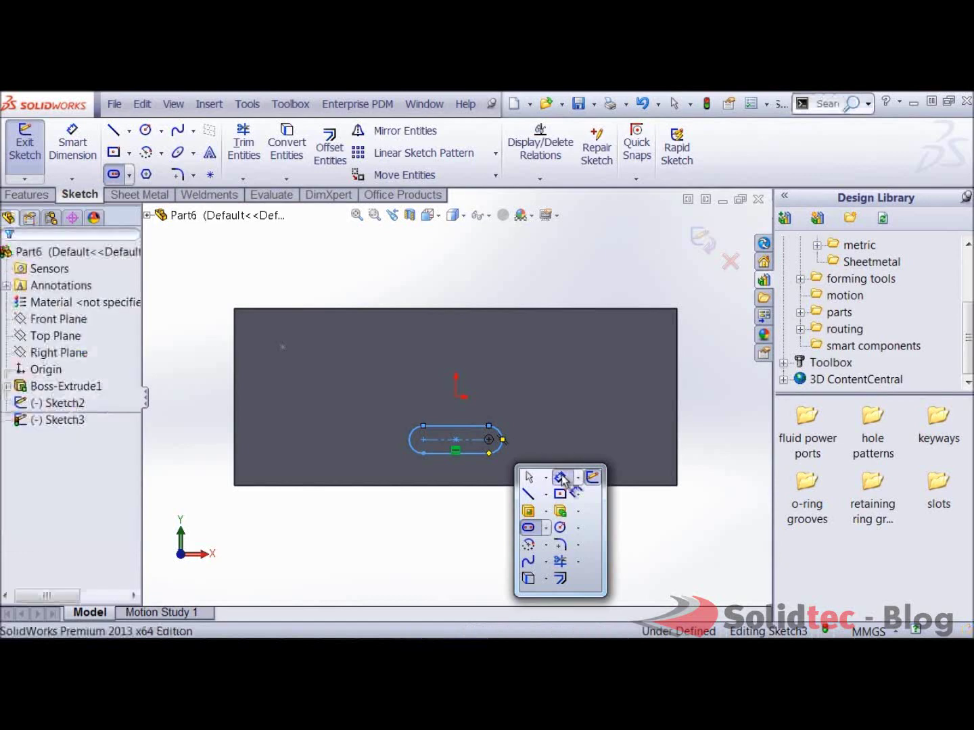
left_click(505, 442)
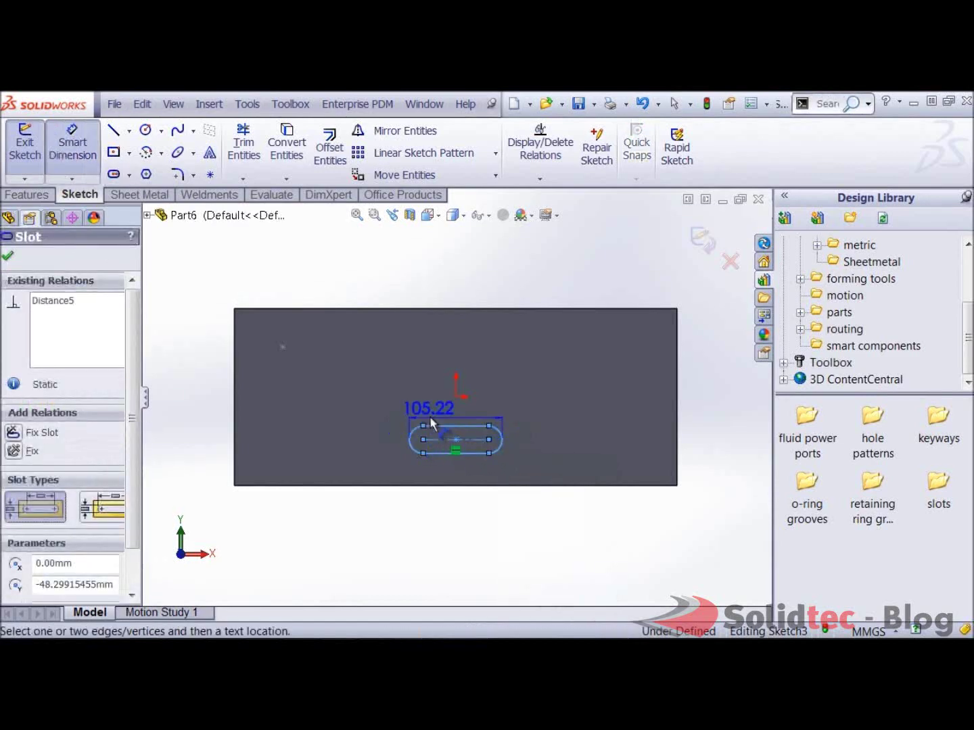
left_click(446, 414)
type("100")
key("Return")
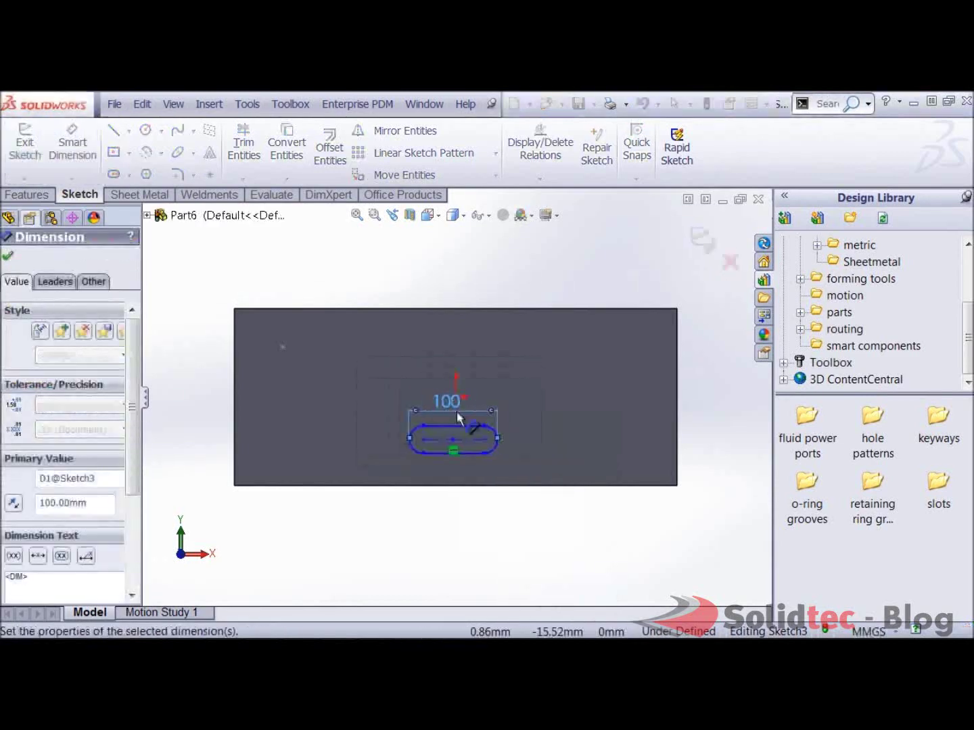
left_click(469, 426)
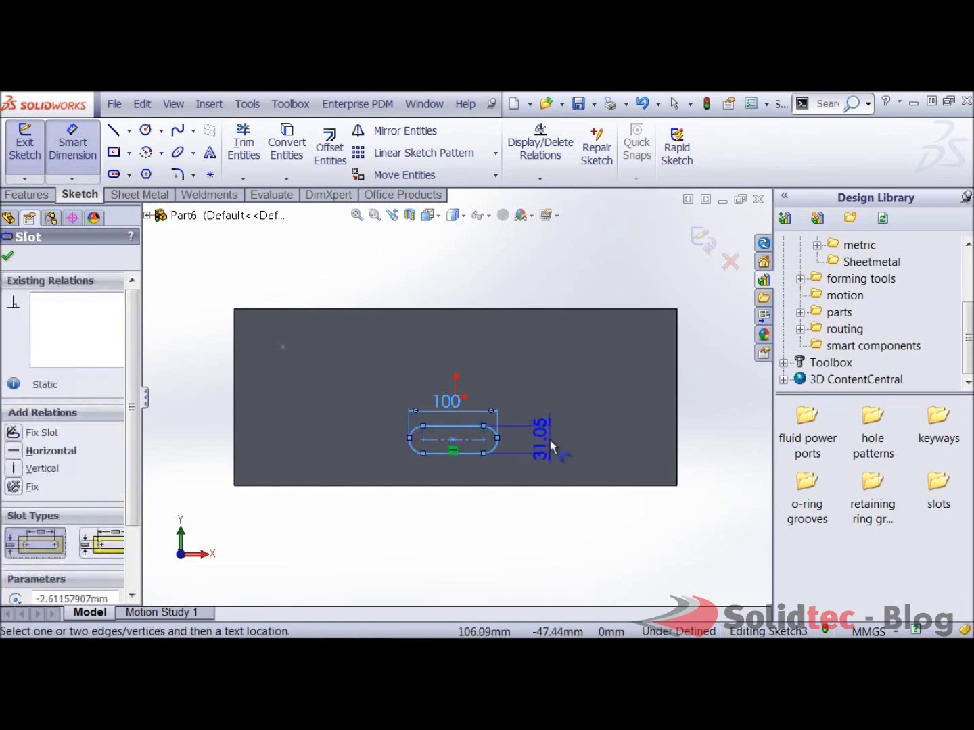
left_click(549, 446)
key("Return")
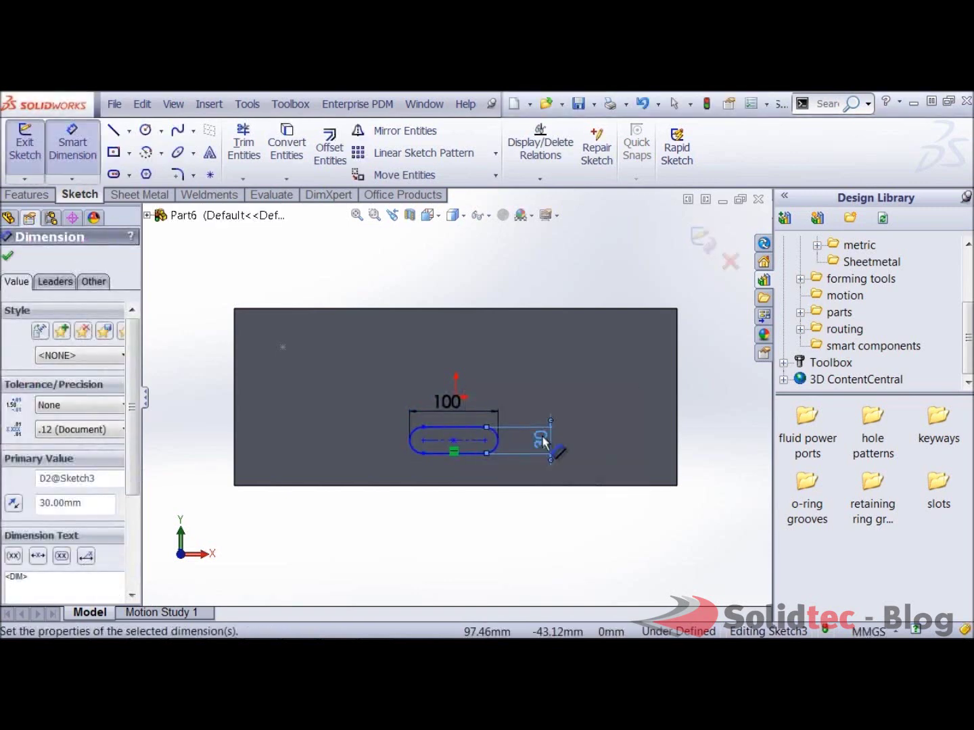
key("Escape")
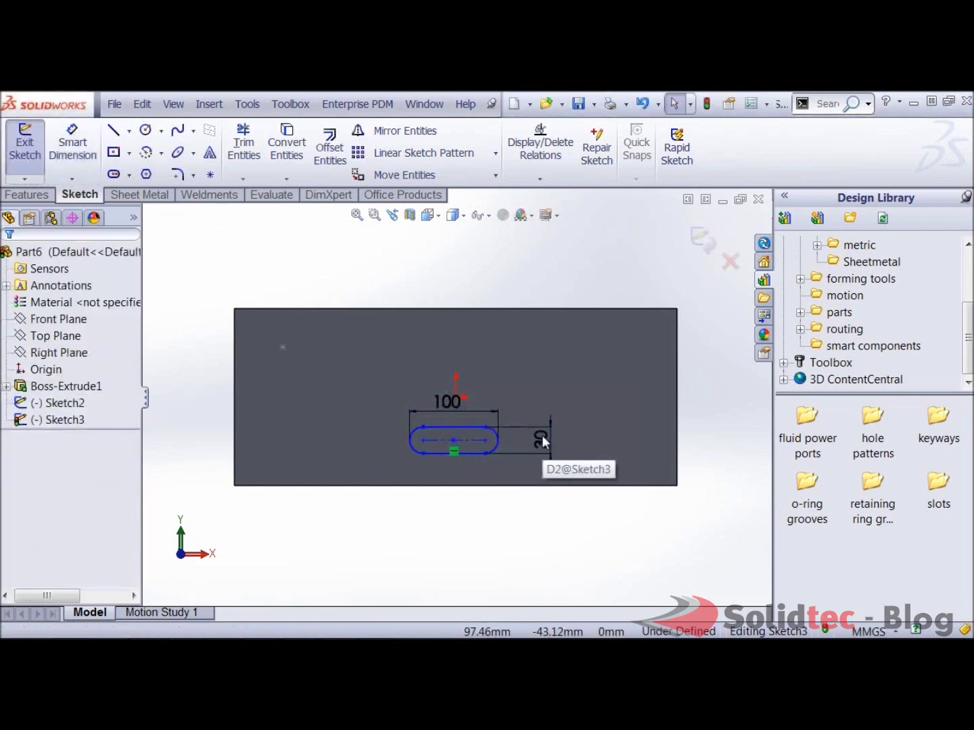
Step: Make the slot's center point coincident with the separately sketched point near the plate's upper-left corner
left_click(283, 347)
left_click(453, 440, "ctrl")
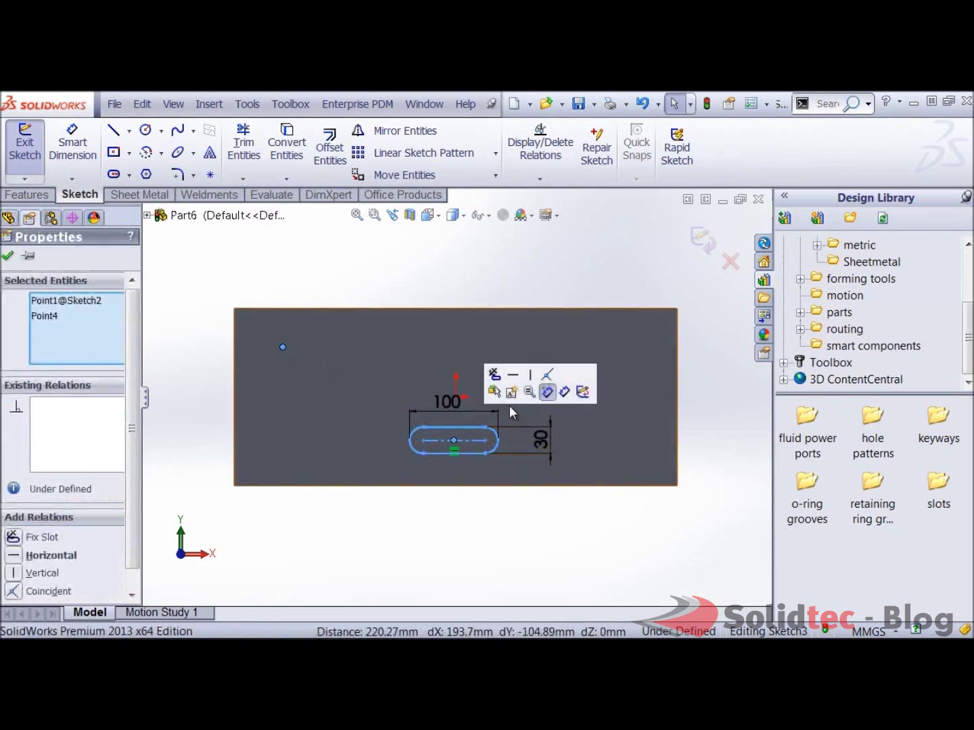
left_click(549, 376)
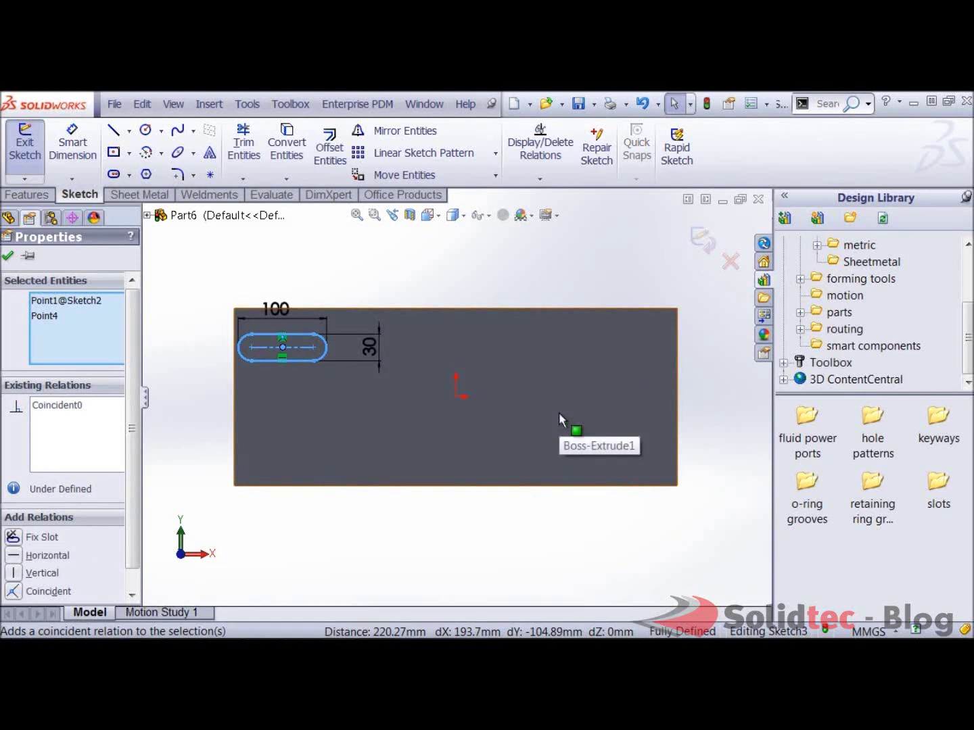
Step: Cut the slot profile out of the plate with an Extruded Cut set to Through All
key("s")
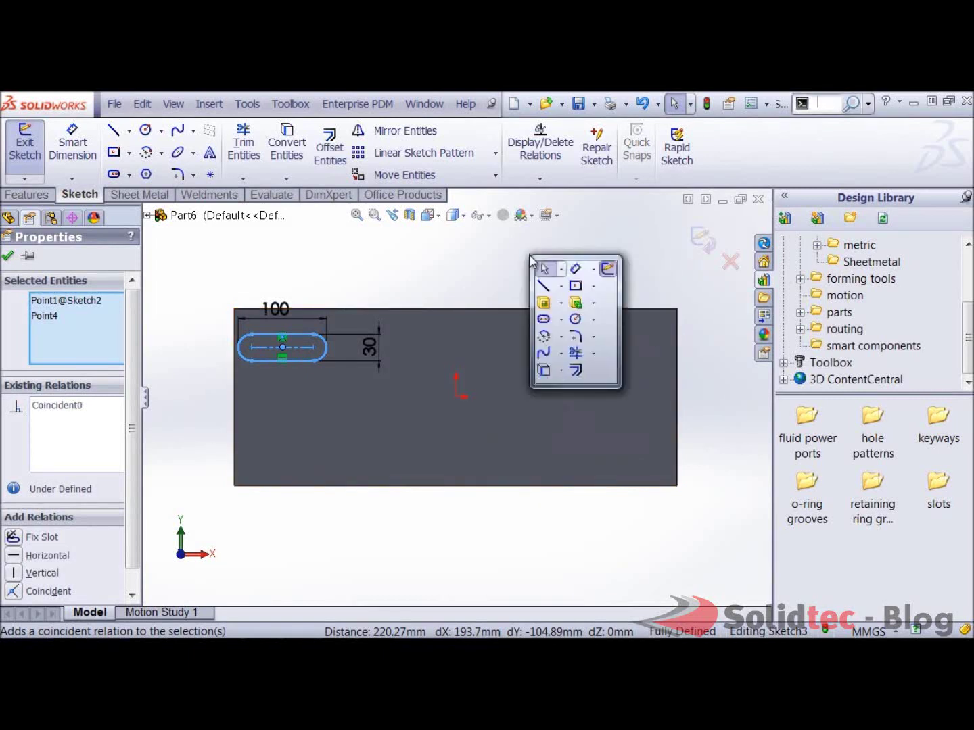
left_click(542, 301)
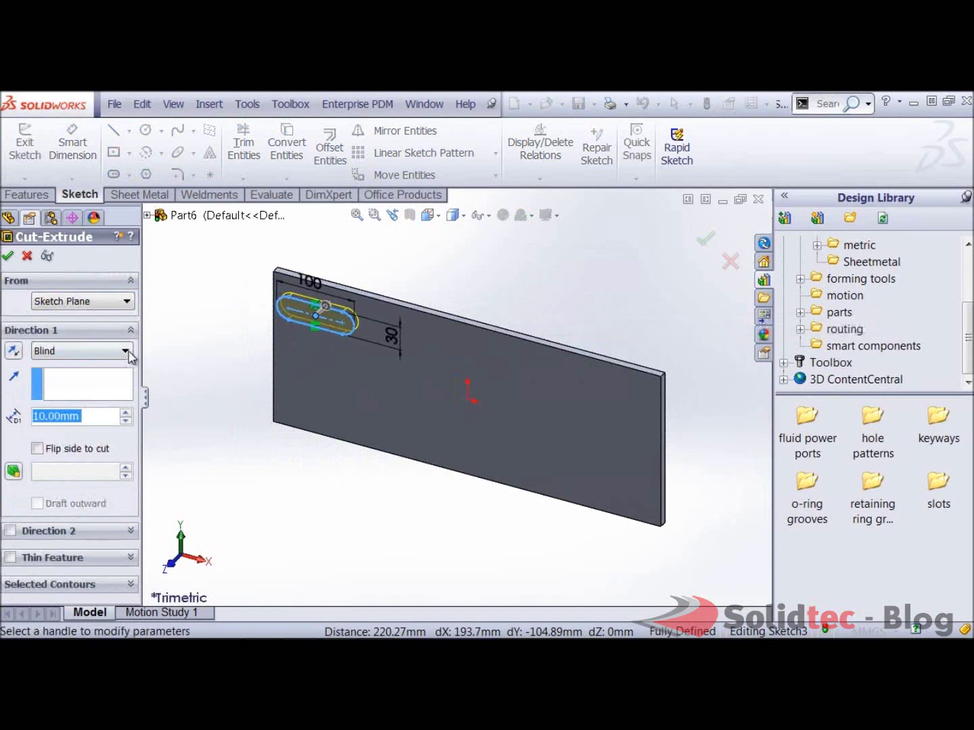
left_click(126, 352)
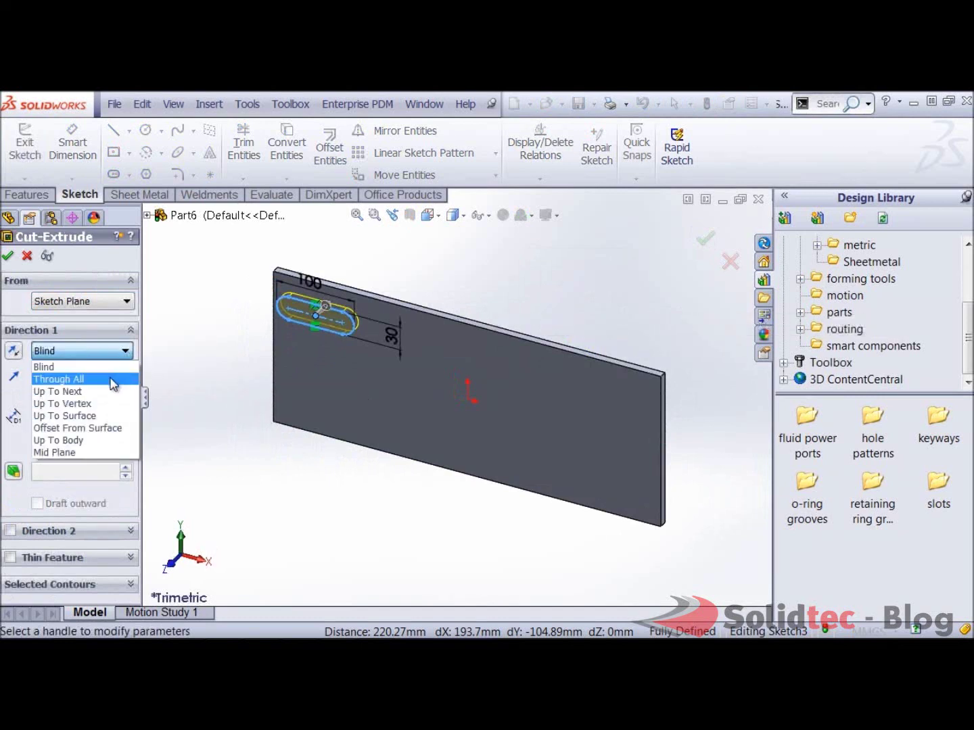
left_click(115, 379)
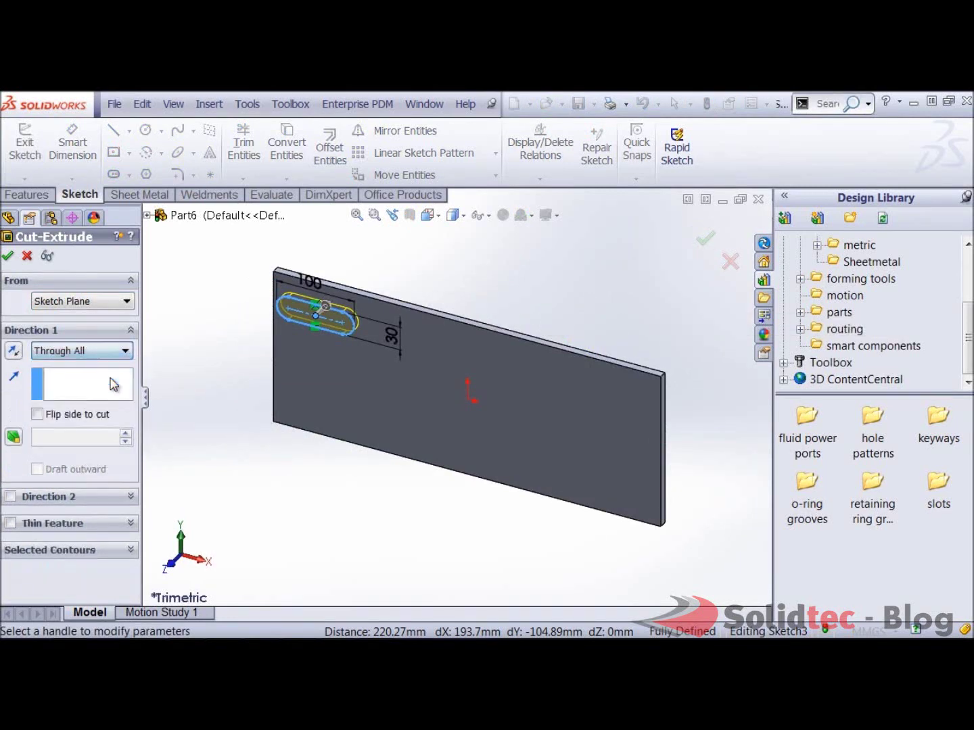
left_click(7, 255)
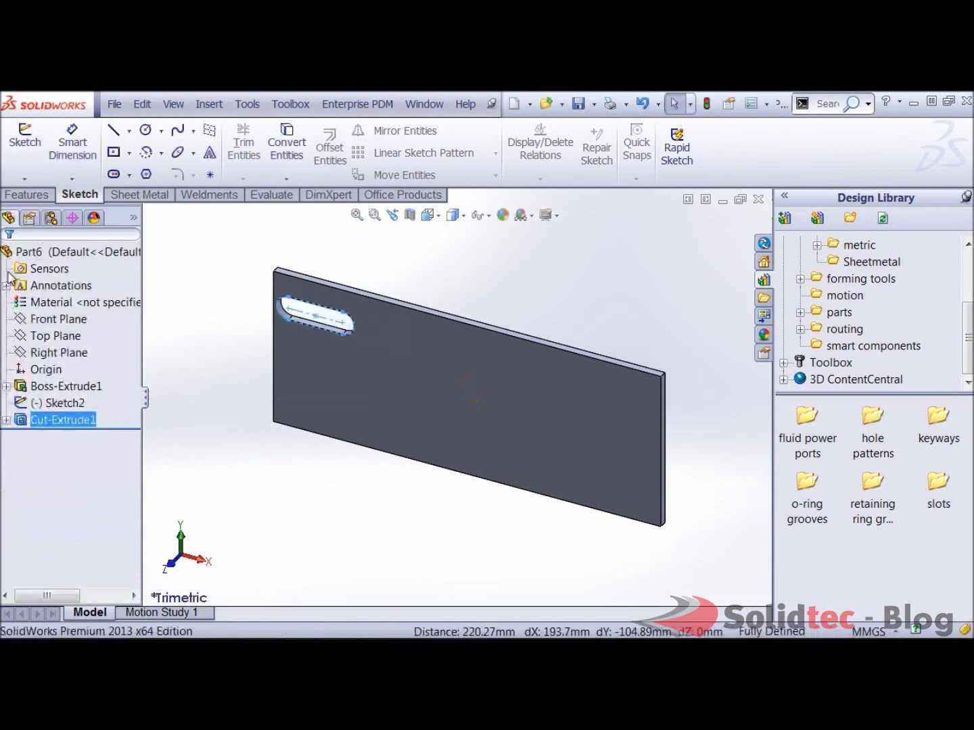
Step: Create a folder named Sample under features > metric in the Design Library
left_click(251, 509)
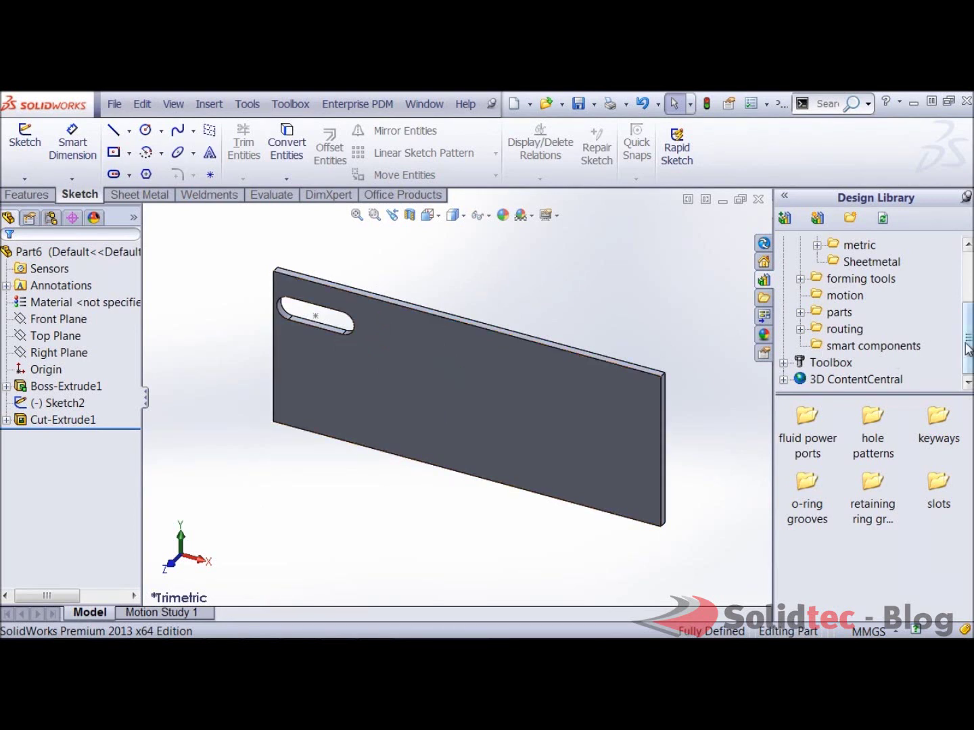
left_click_drag(967, 347, 967, 323)
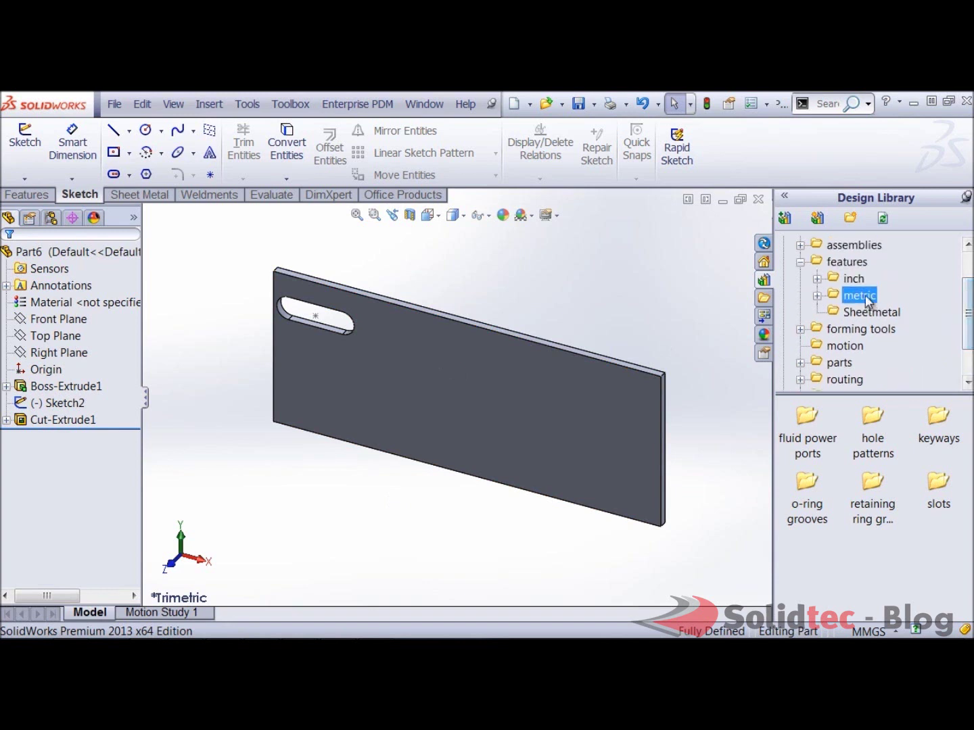
left_click(817, 296)
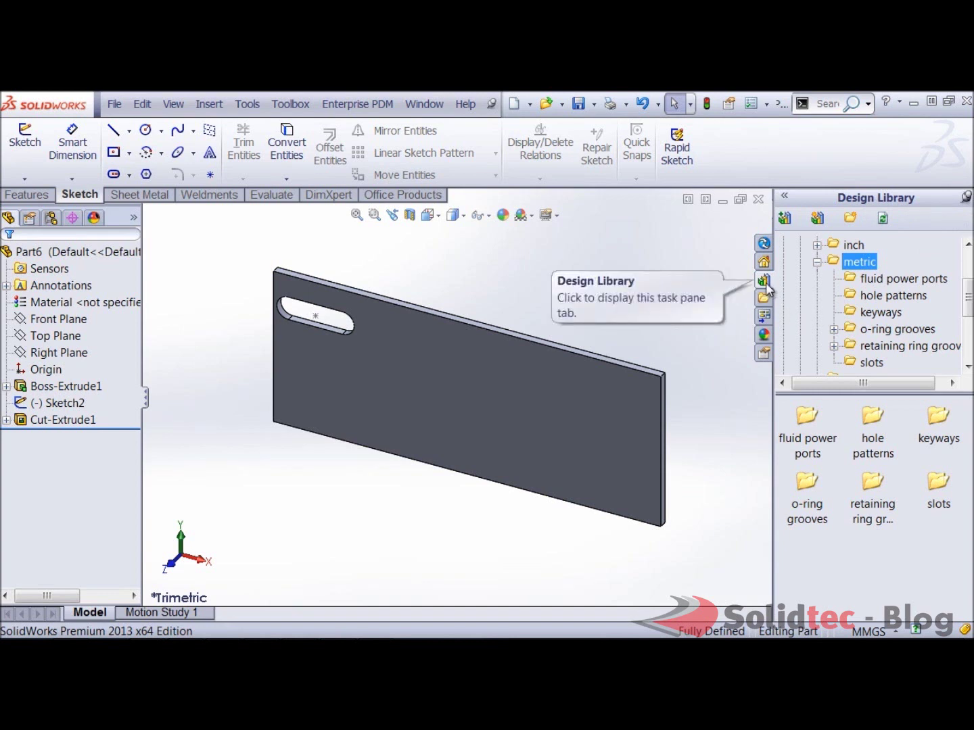
left_click(848, 222)
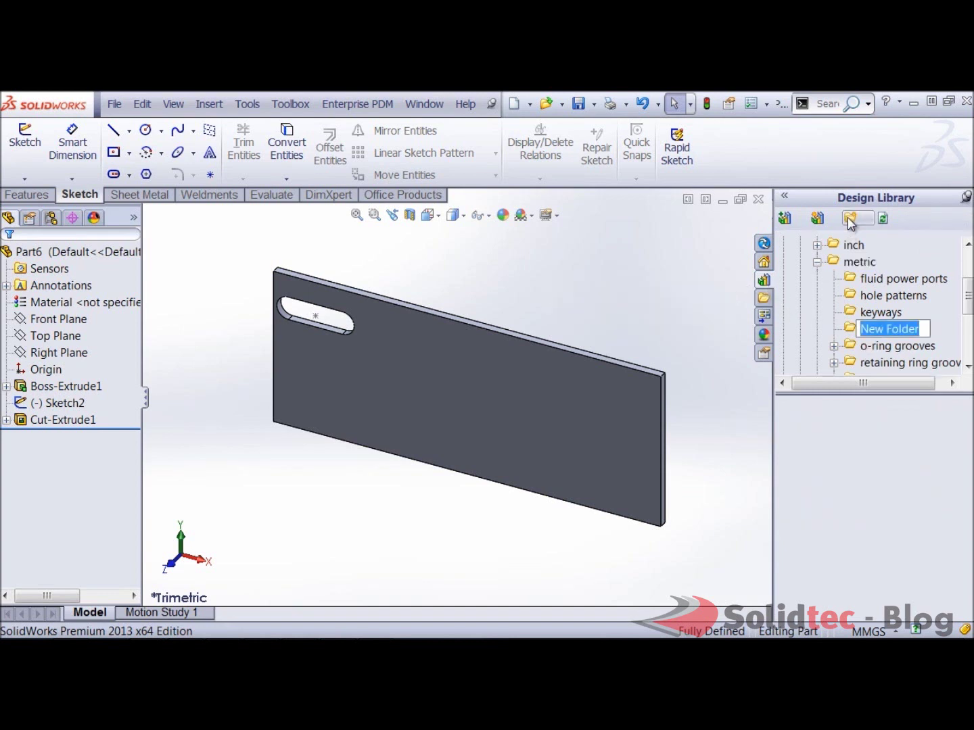
type("Sample")
key("Return")
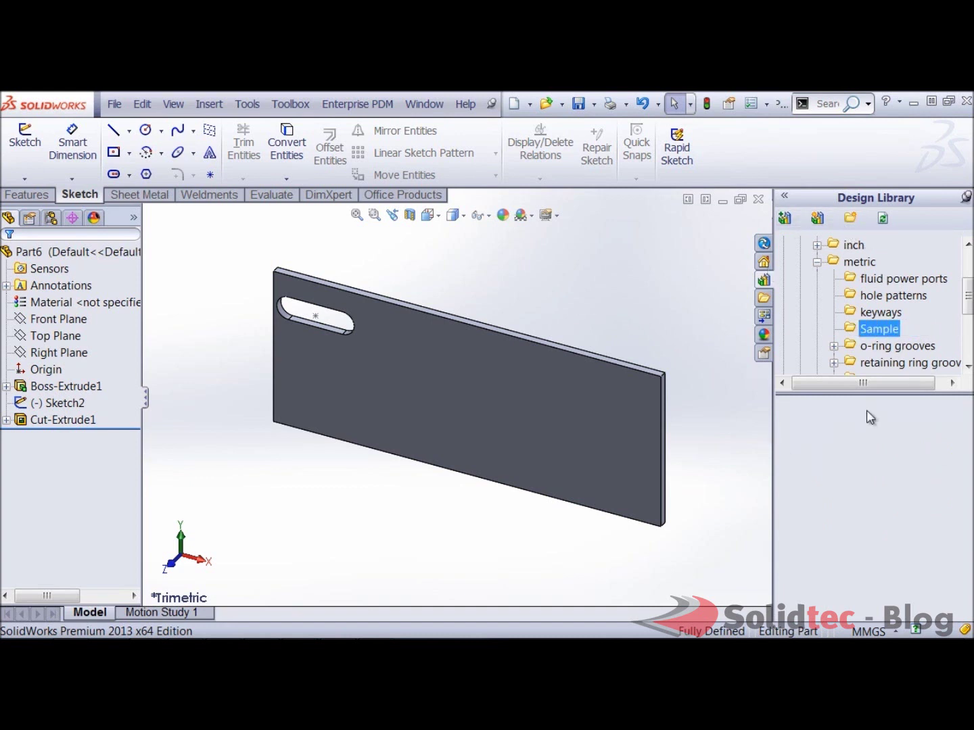
Step: Save the slot cut to the Sample library folder as library feature part SlotFeature, with the description Slot
left_click_drag(65, 420, 823, 501)
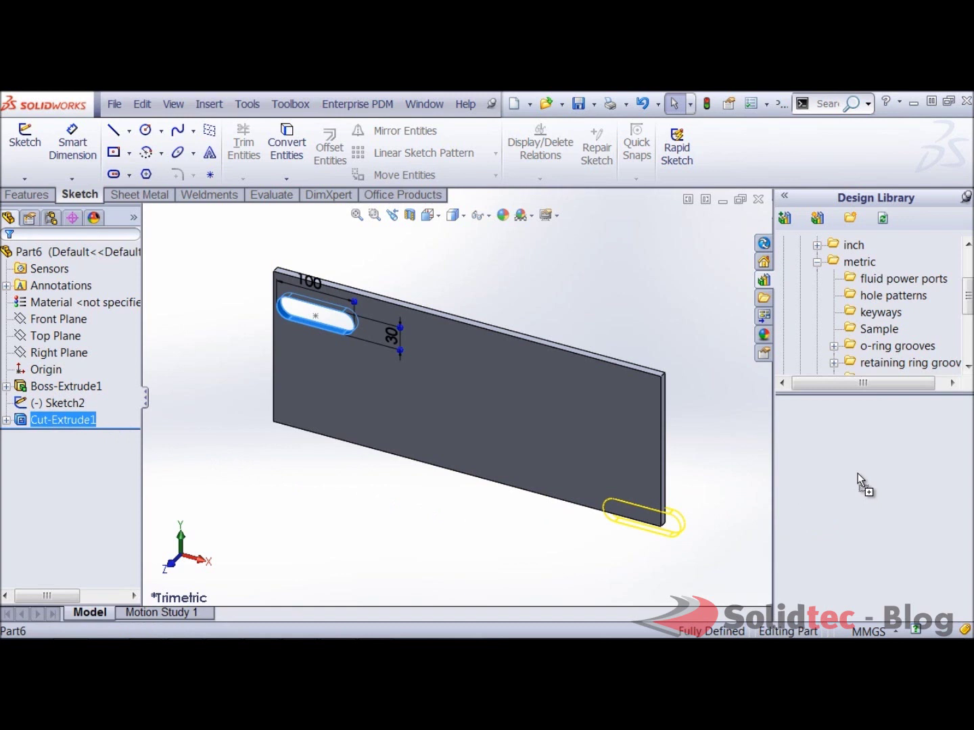
left_click_drag(858, 473, 857, 474)
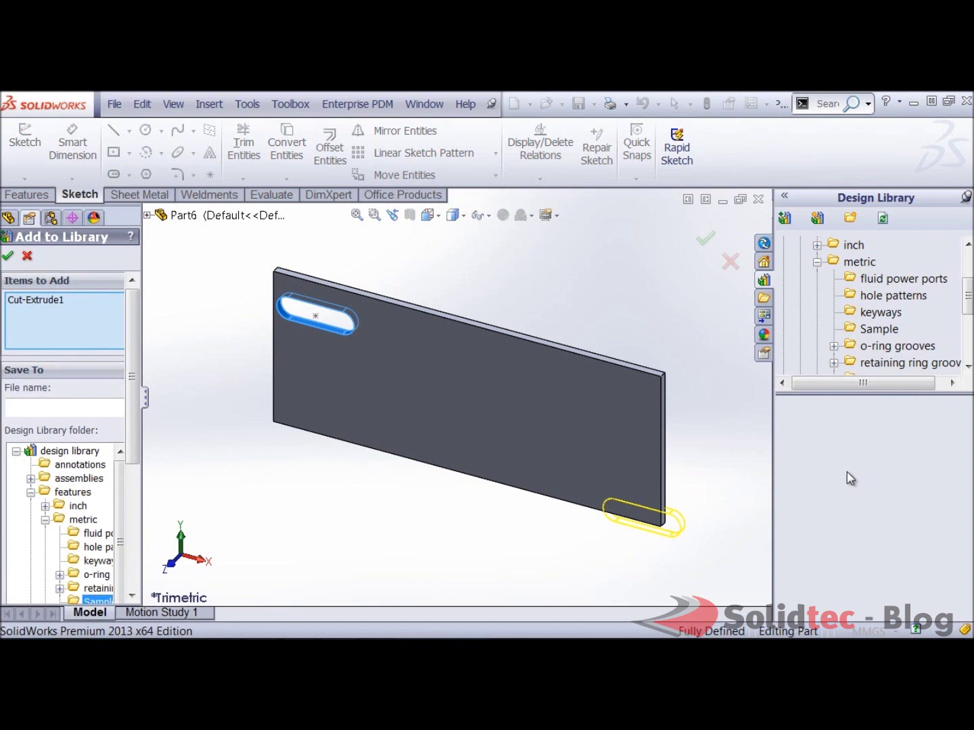
left_click_drag(142, 308, 230, 323)
scroll(223, 324, "down", 2)
left_click(184, 348)
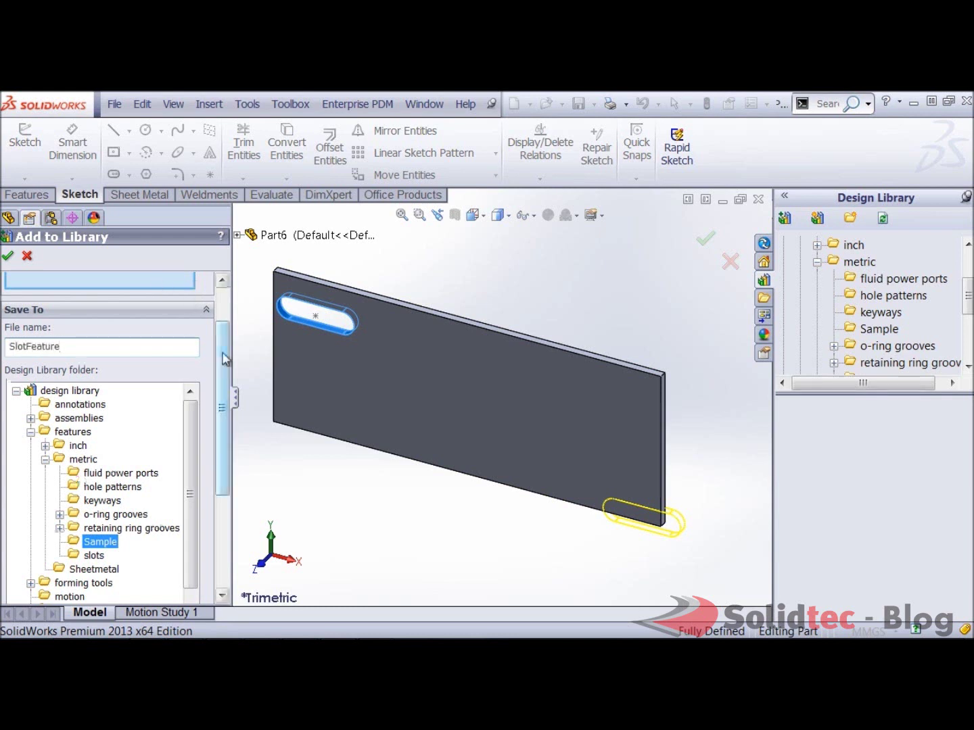
scroll(108, 440, "down", 5)
left_click(84, 560)
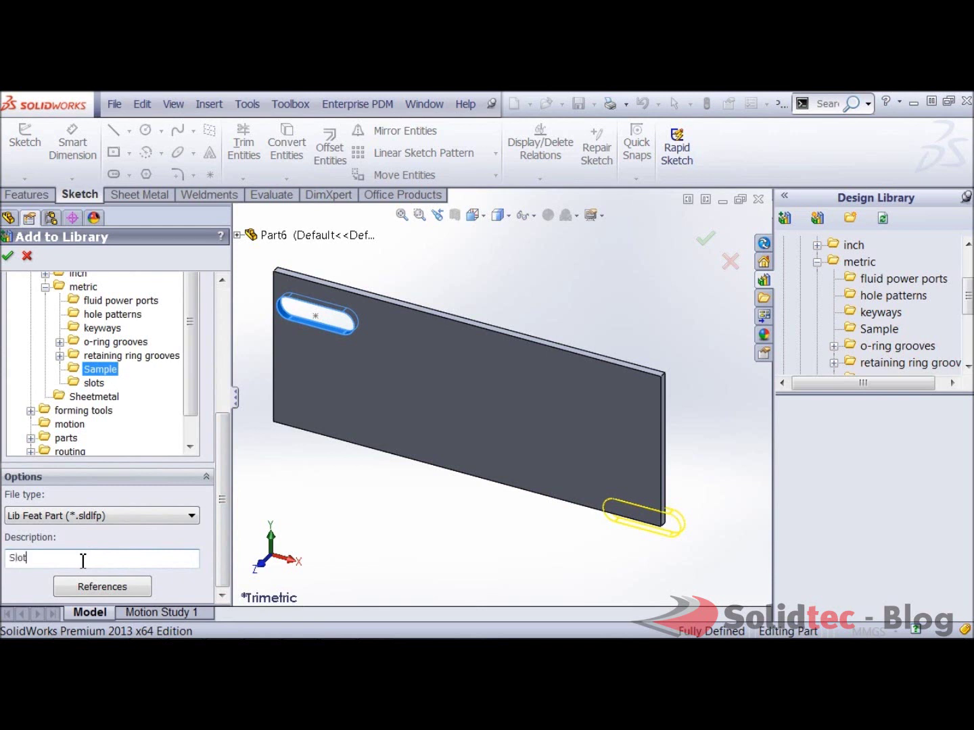
left_click(9, 257)
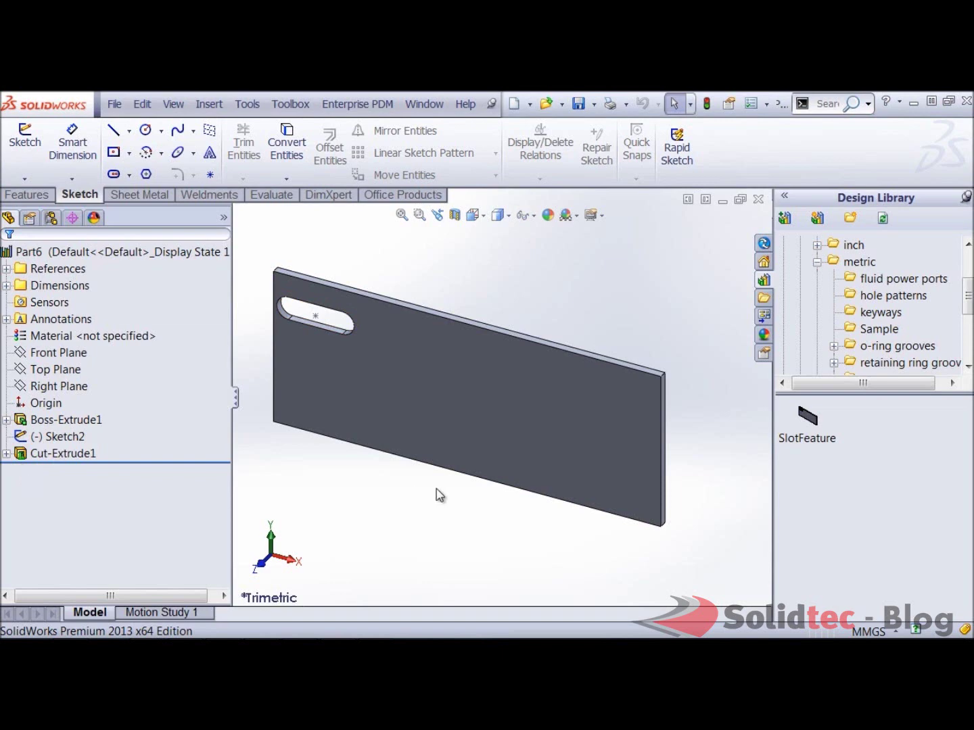
Step: Close the plate part without saving it and create a new part document
left_click(758, 200)
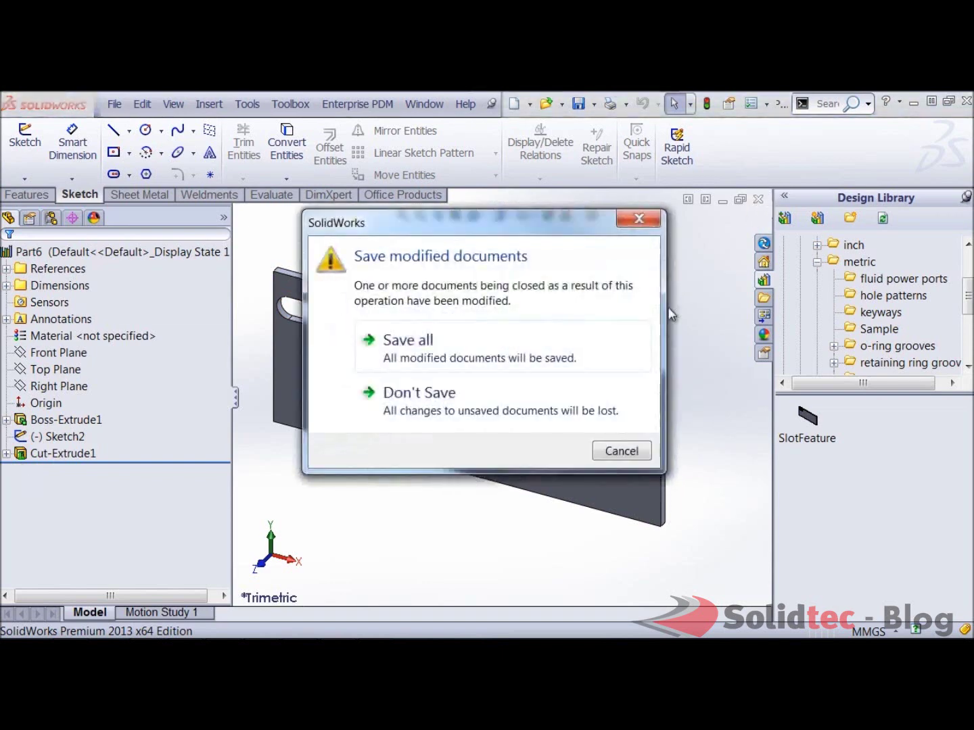
left_click(463, 404)
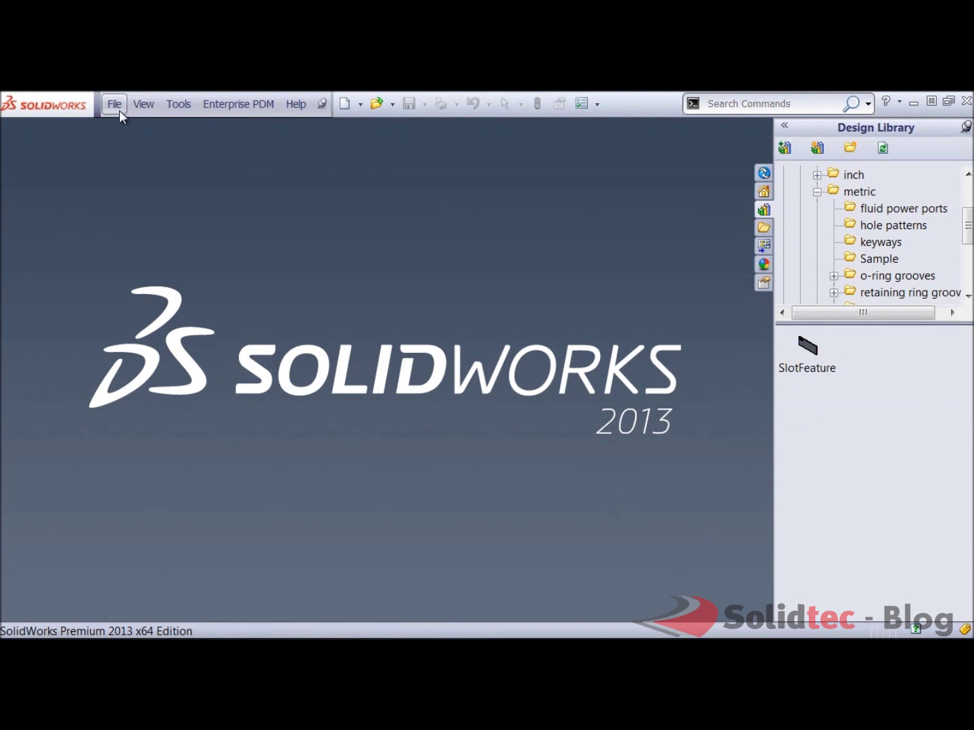
left_click(119, 110)
left_click(128, 127)
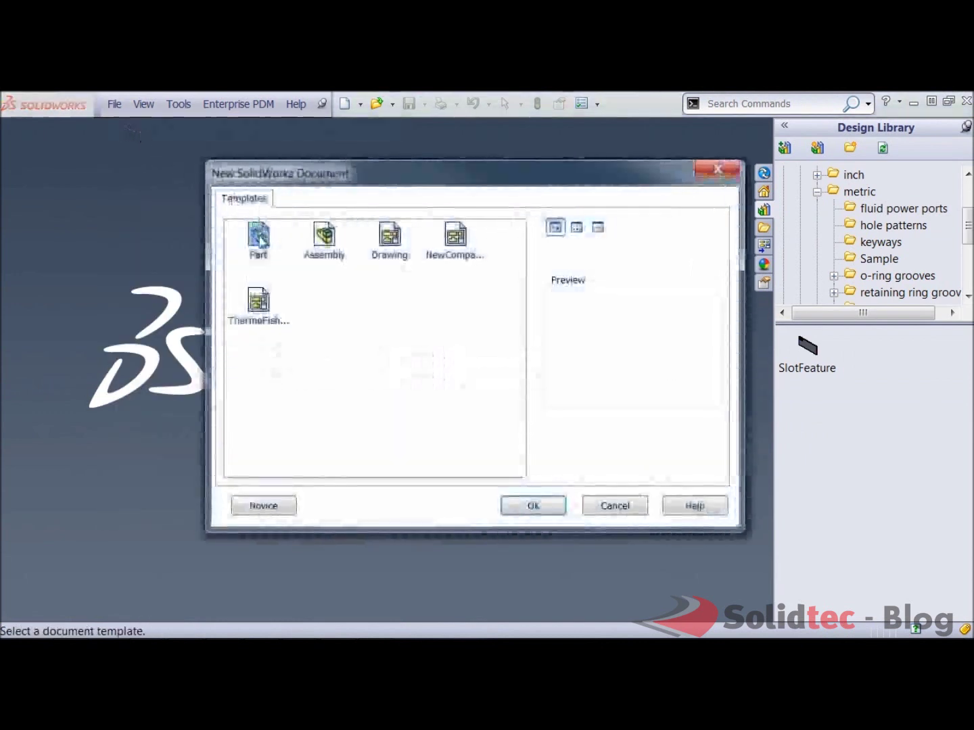
double_click(259, 236)
Step: On the Top Plane, sketch a circle centered on the origin
left_click(61, 336)
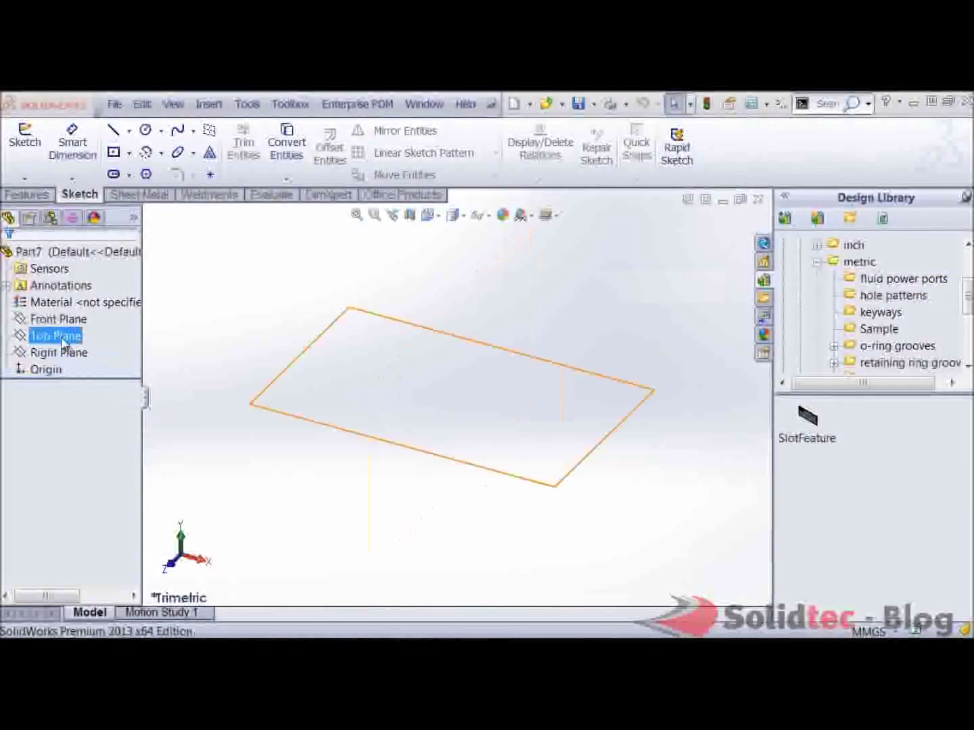
left_click(61, 336)
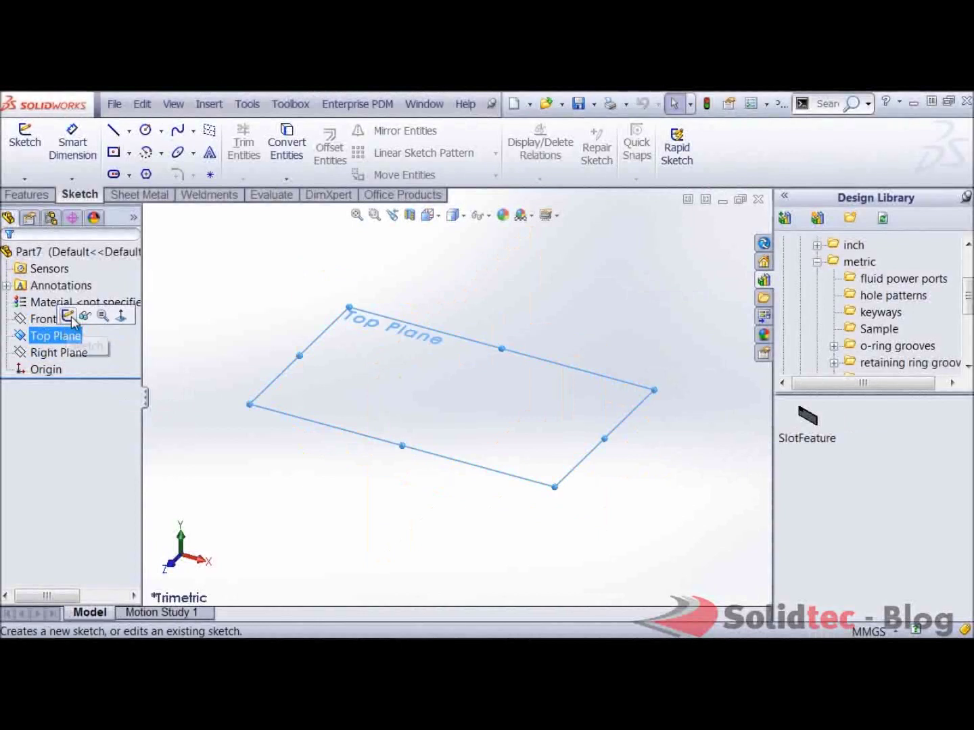
left_click(70, 316)
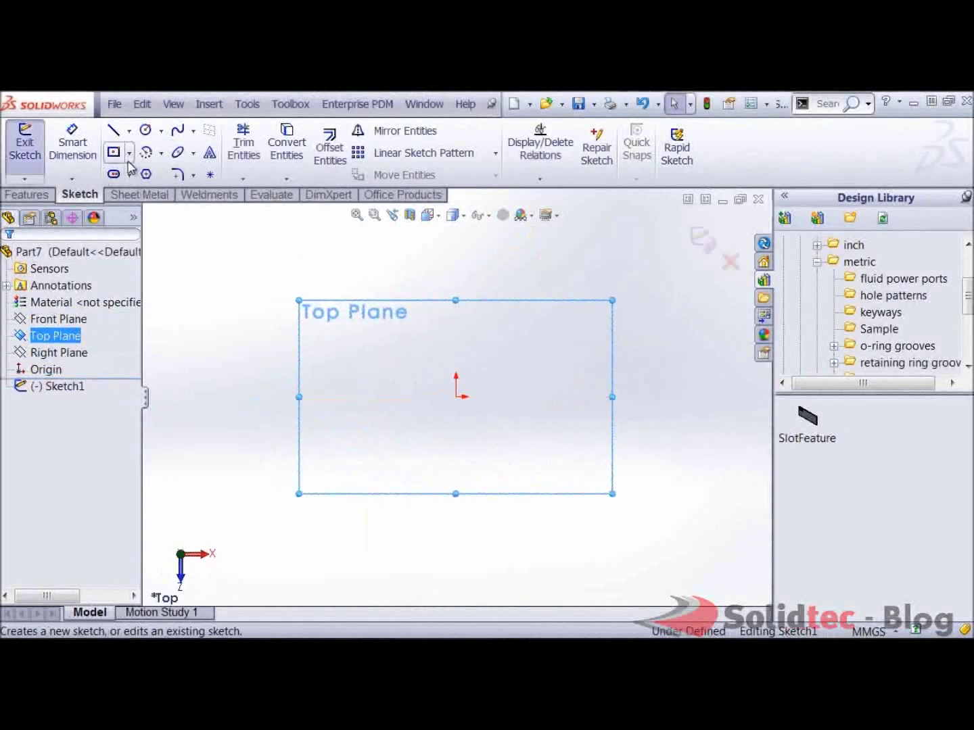
left_click(145, 130)
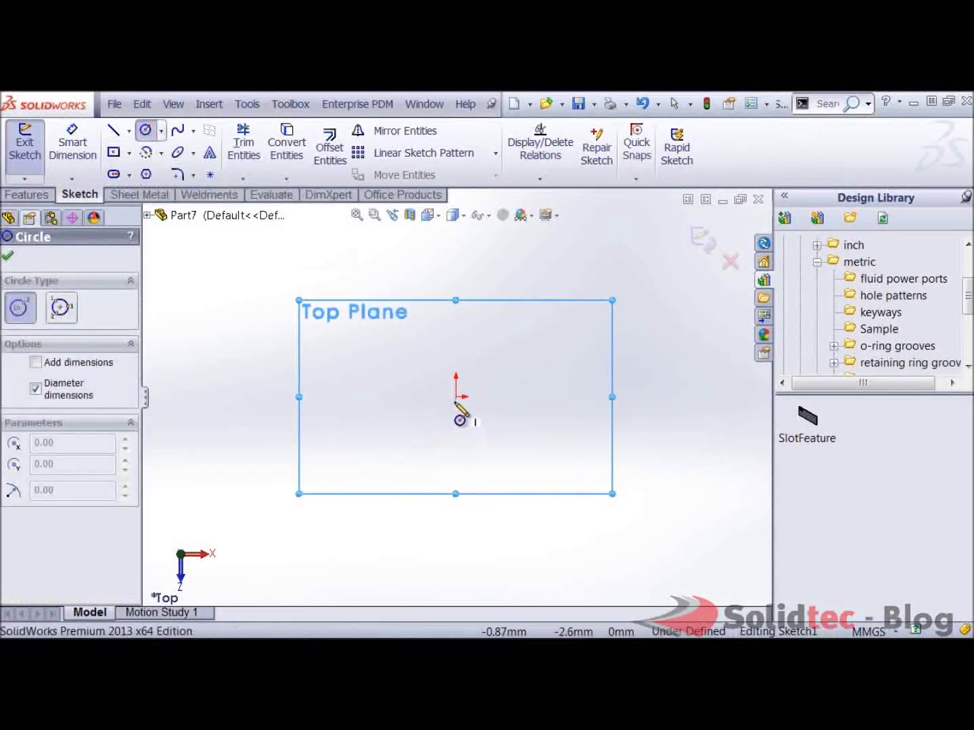
left_click_drag(456, 398, 625, 515)
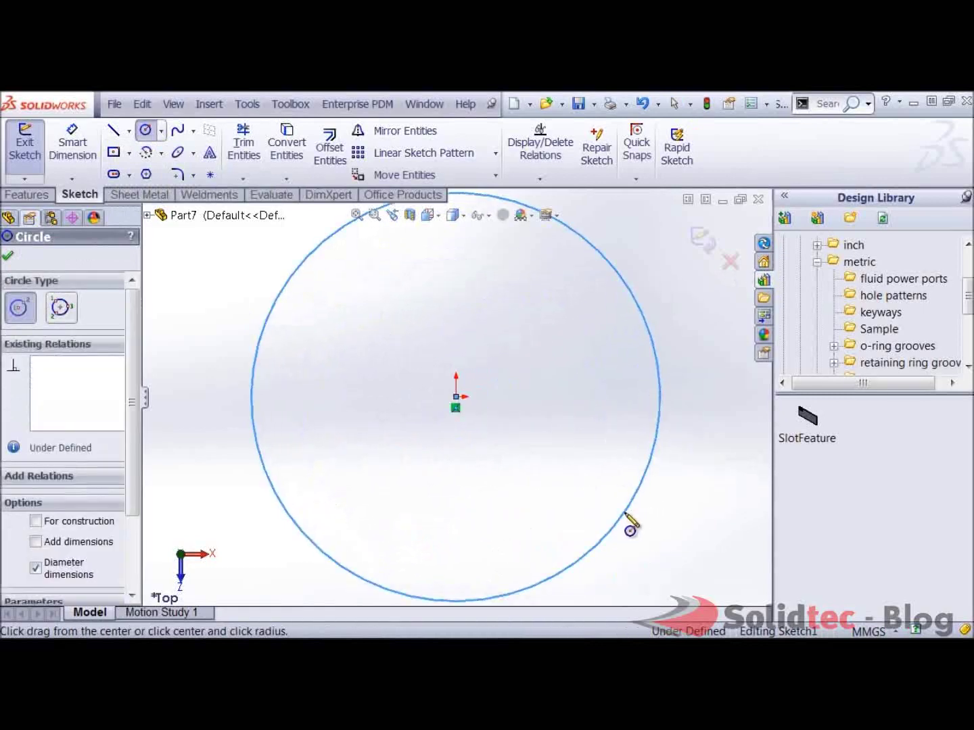
Step: Extrude the circle into a disc with a Blind depth of 10 mm
key("s")
left_click(671, 561)
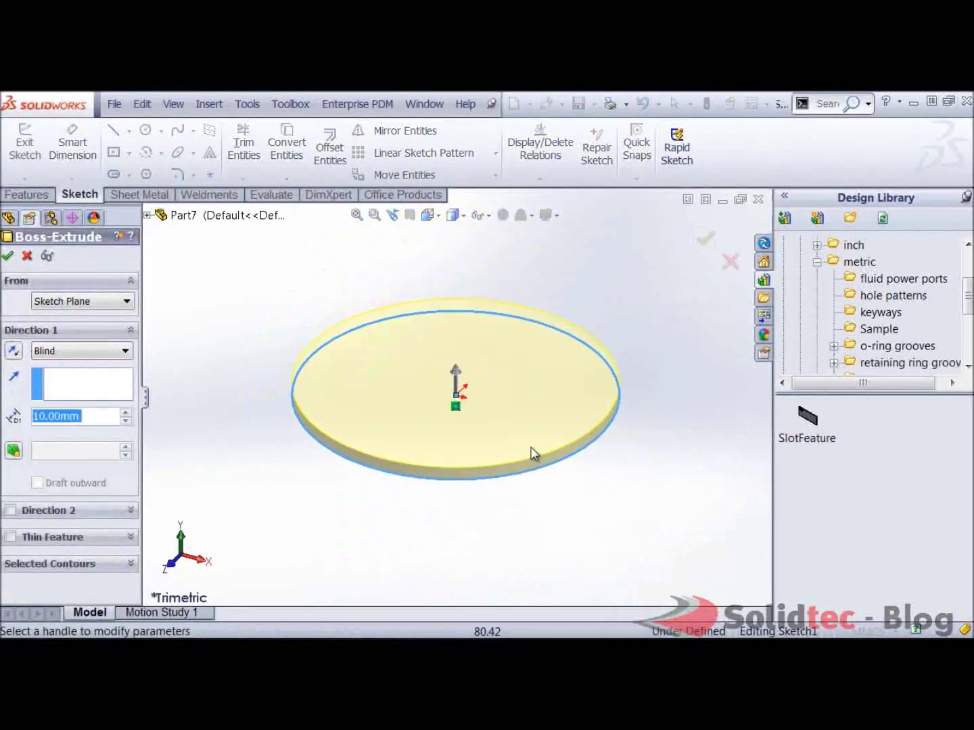
left_click(706, 239)
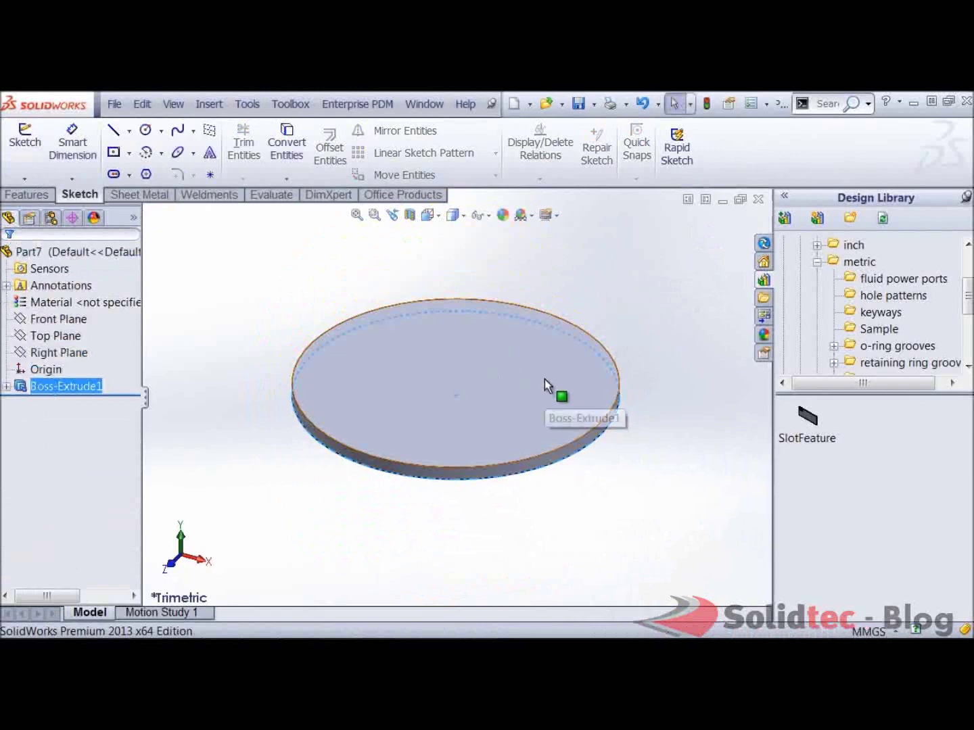
Step: In a new sketch on the disc's top face, place a point about 49 mm left of and 22 mm above the origin
left_click(589, 348)
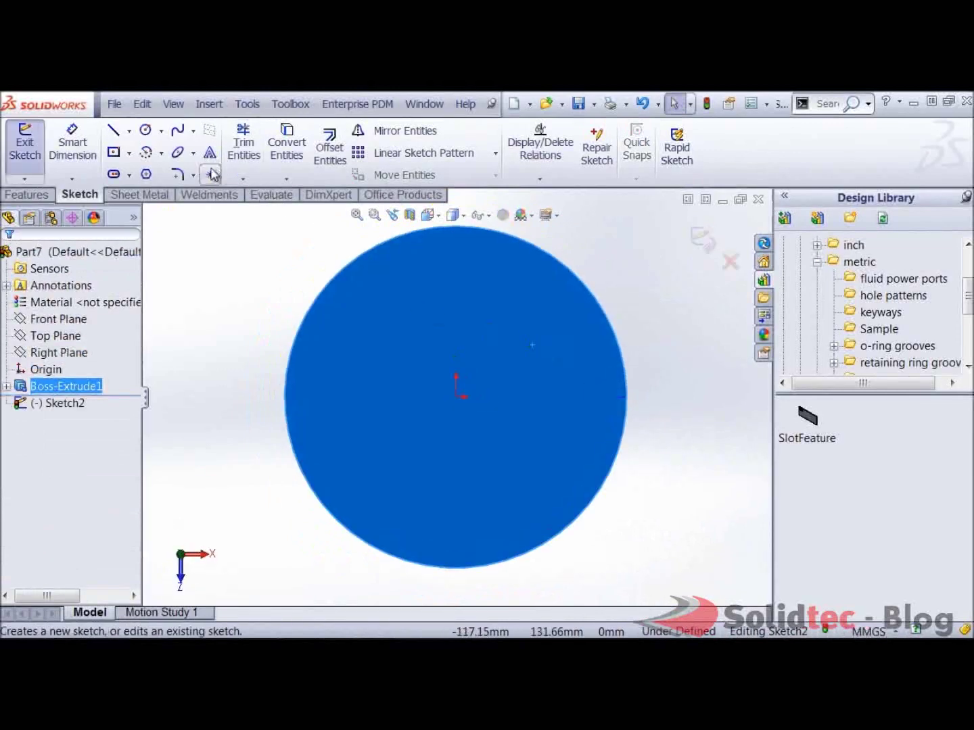
left_click(210, 175)
left_click(384, 364)
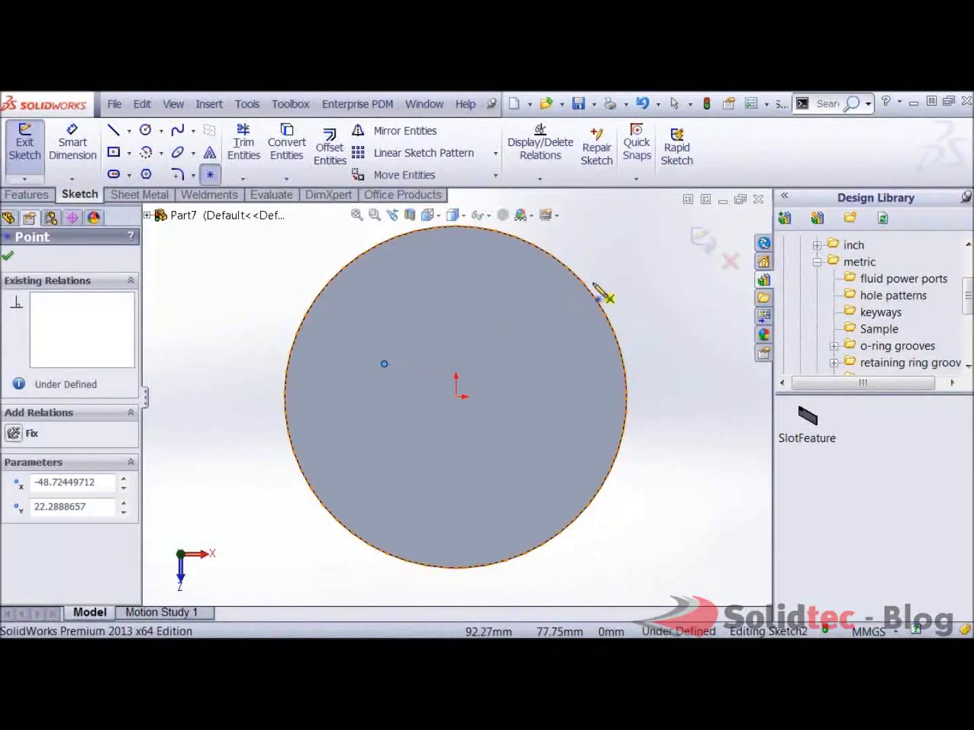
key("Escape")
left_click(703, 240)
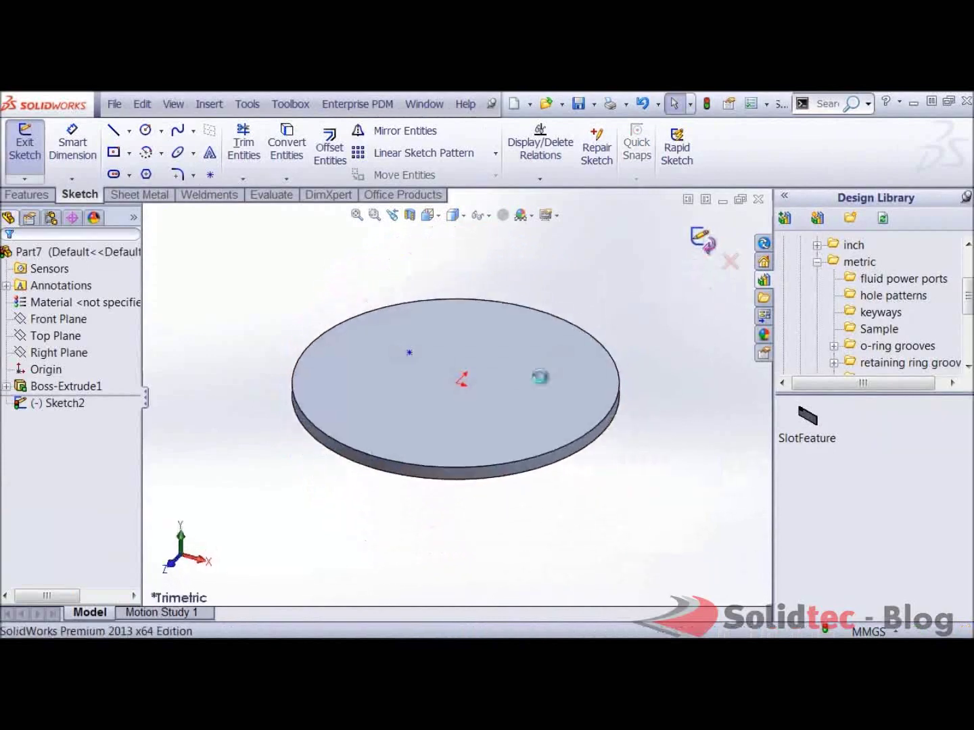
left_click(312, 492)
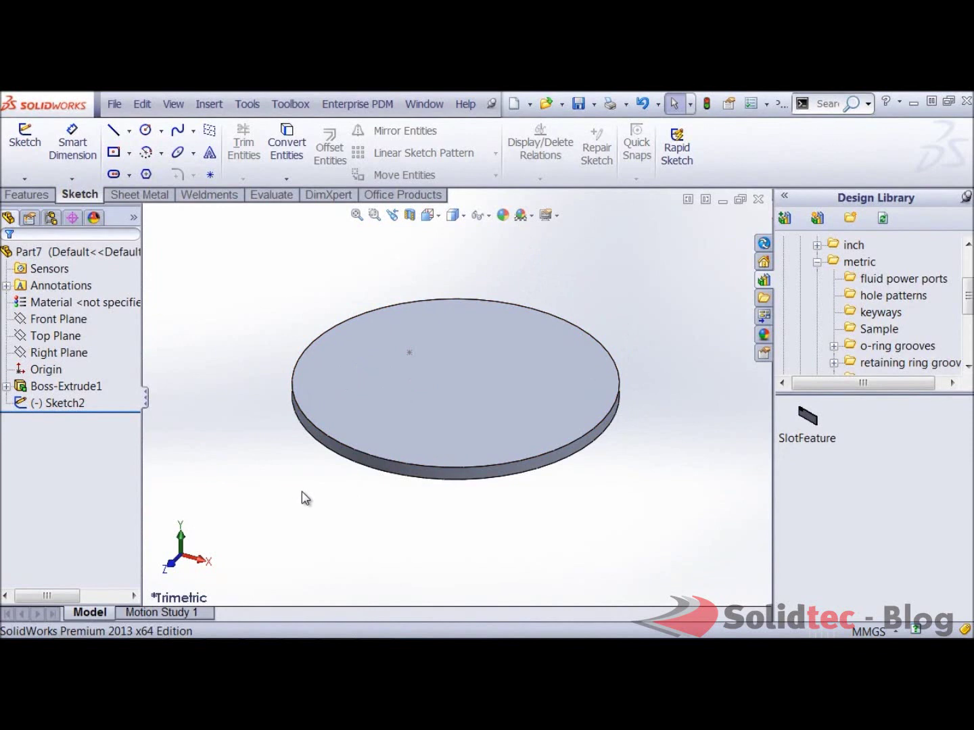
Step: Insert SlotFeature from the library on the disc's top face, using the sketched point as its Sketch Point1 reference
left_click_drag(807, 416, 508, 399)
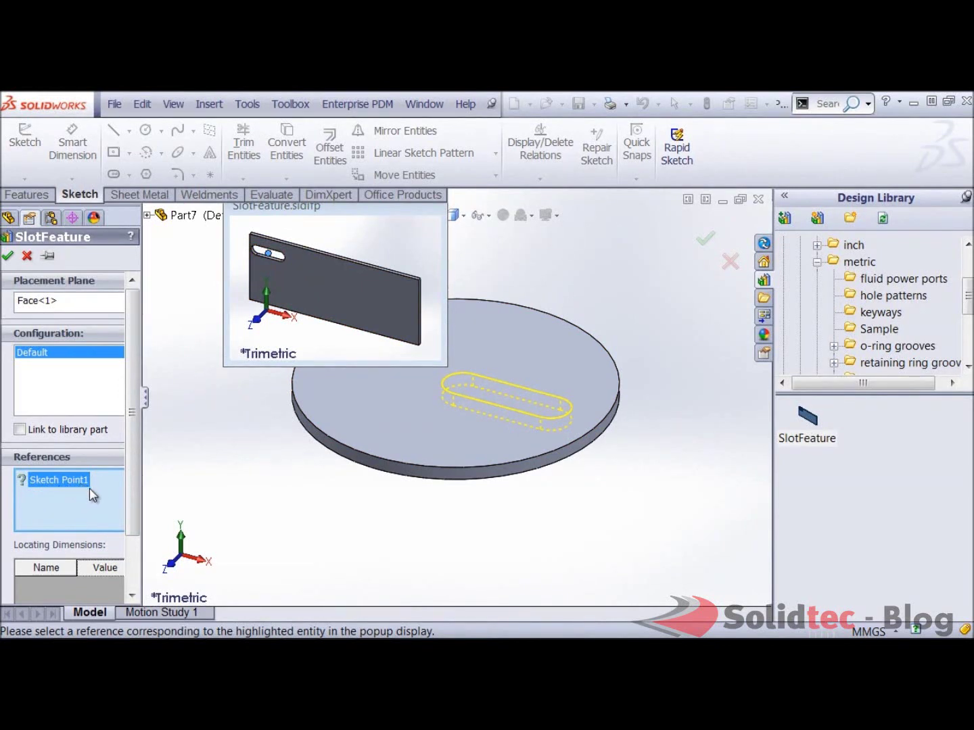
left_click_drag(328, 211, 245, 222)
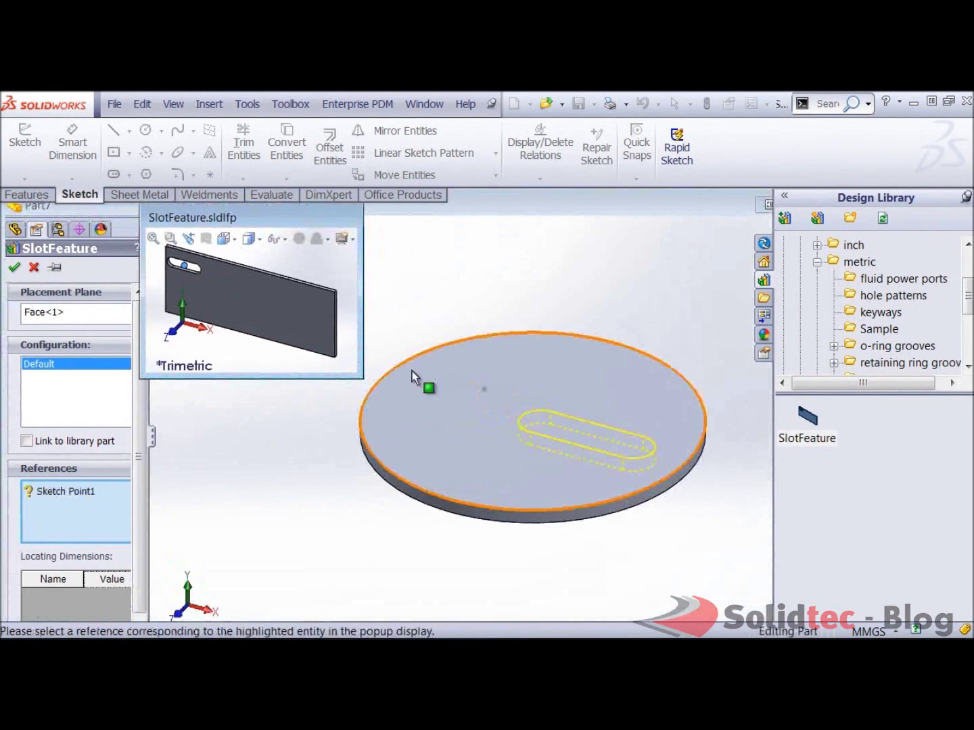
left_click(485, 392)
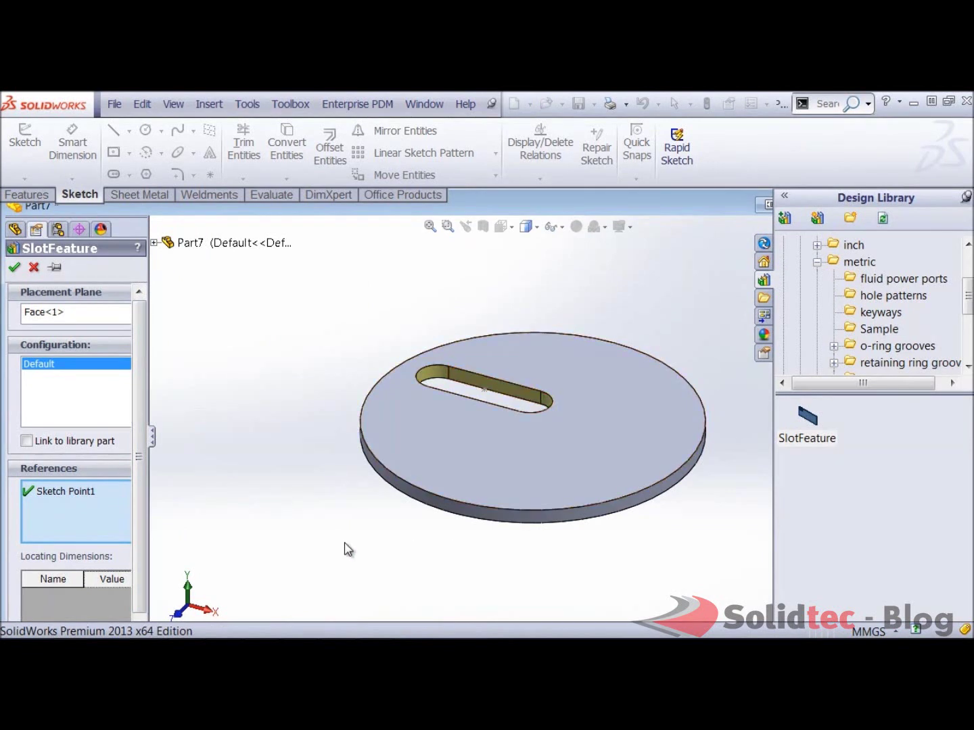
scroll(145, 392, "down", 1)
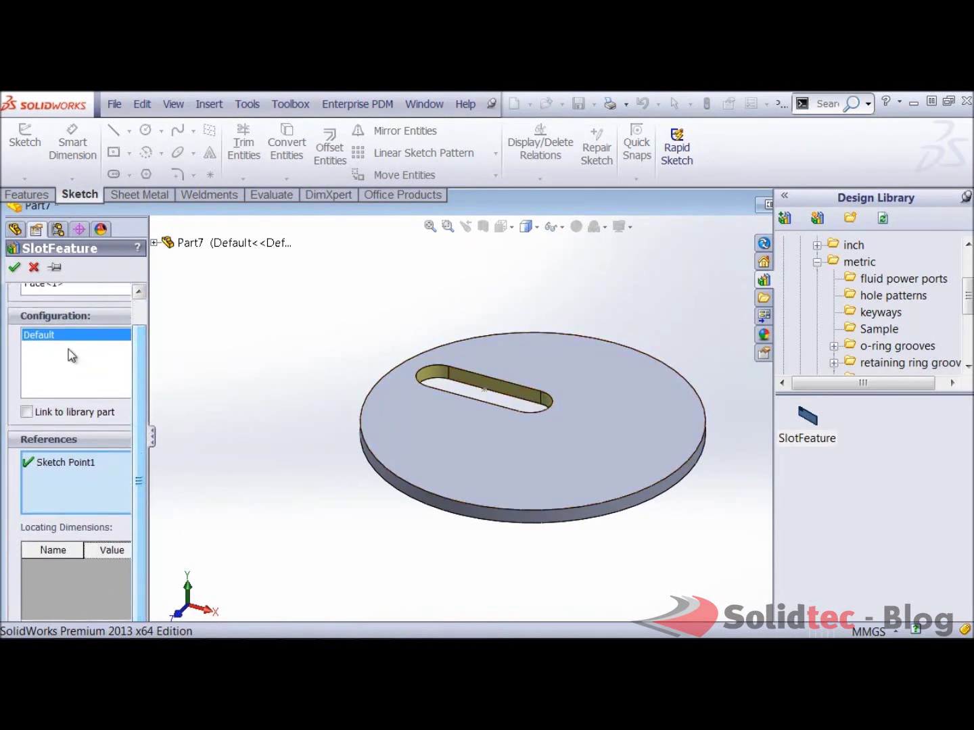
left_click(13, 267)
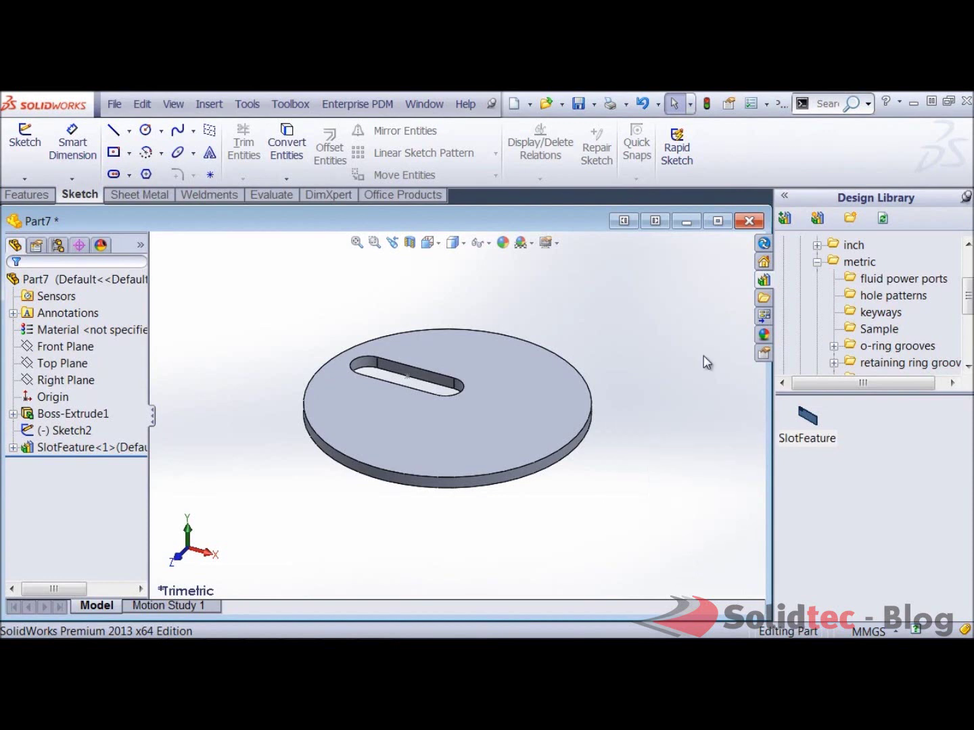
Step: Open the SolidWorks Help documentation
left_click(465, 103)
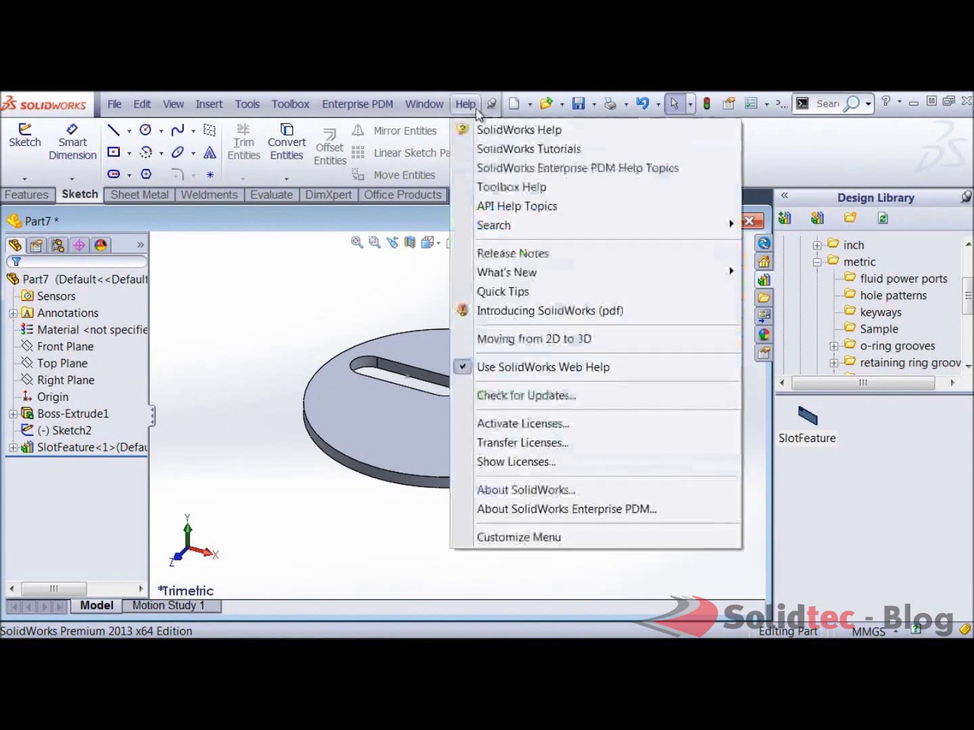
left_click(512, 137)
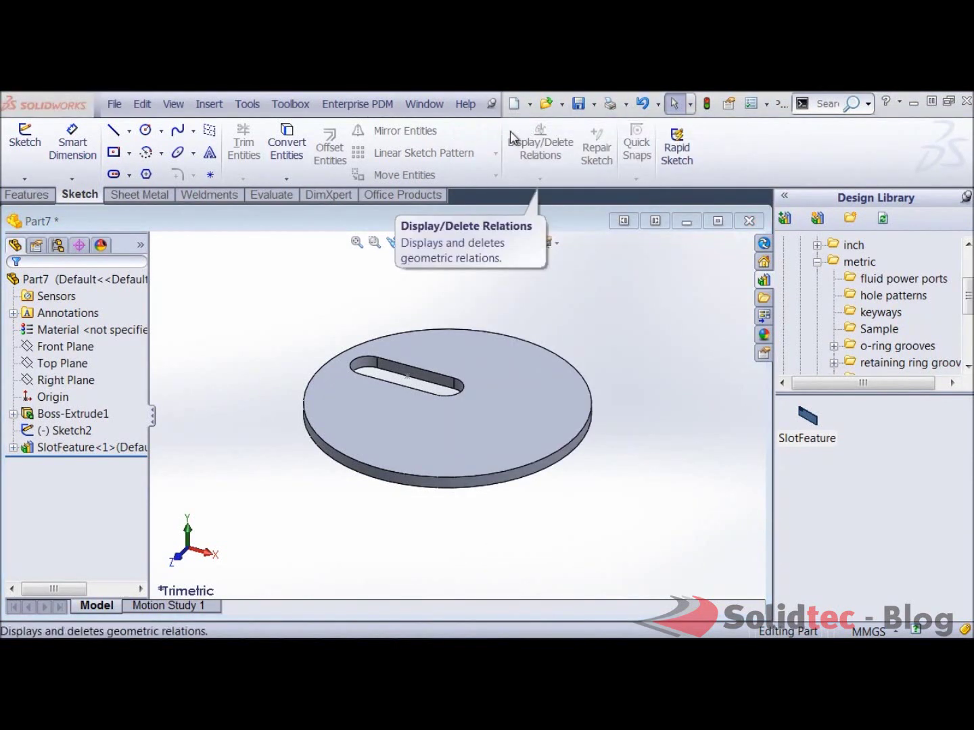